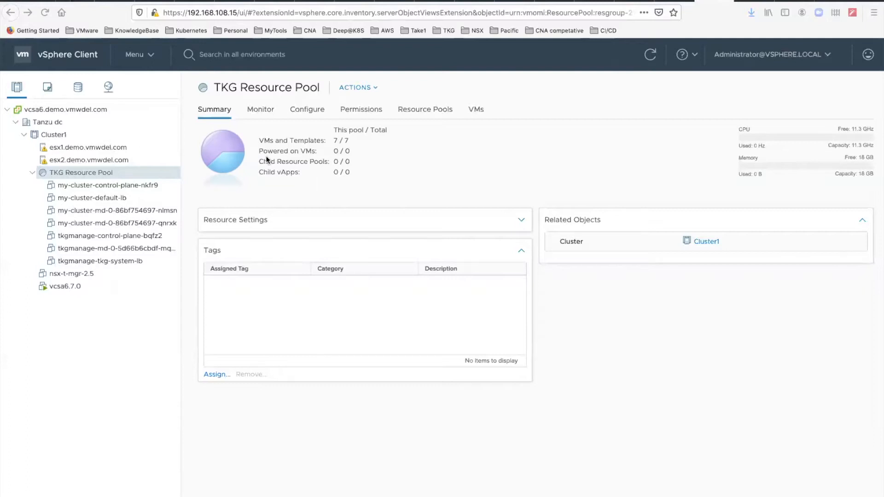
Step: Switch to iTerm, run tkg version client, and highlight the reported client version
key("super+Tab")
key("super+Tab")
key("super+Tab")
key("super+Tab")
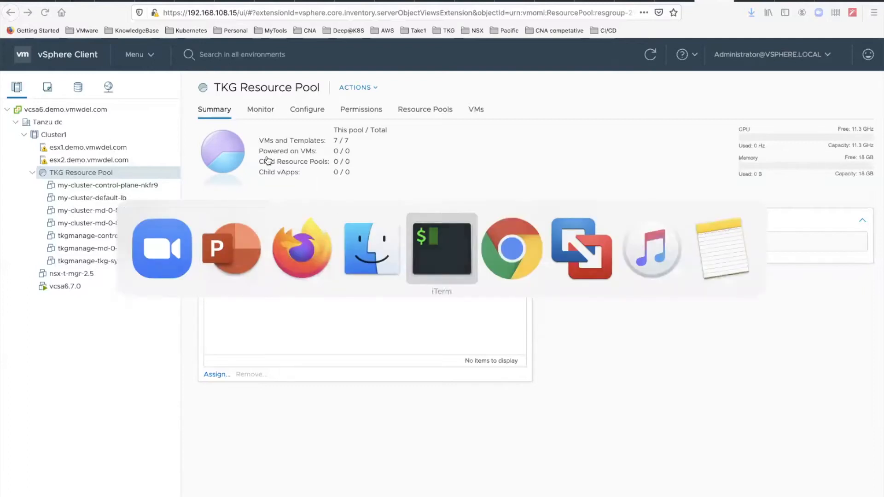
type("tkg version client")
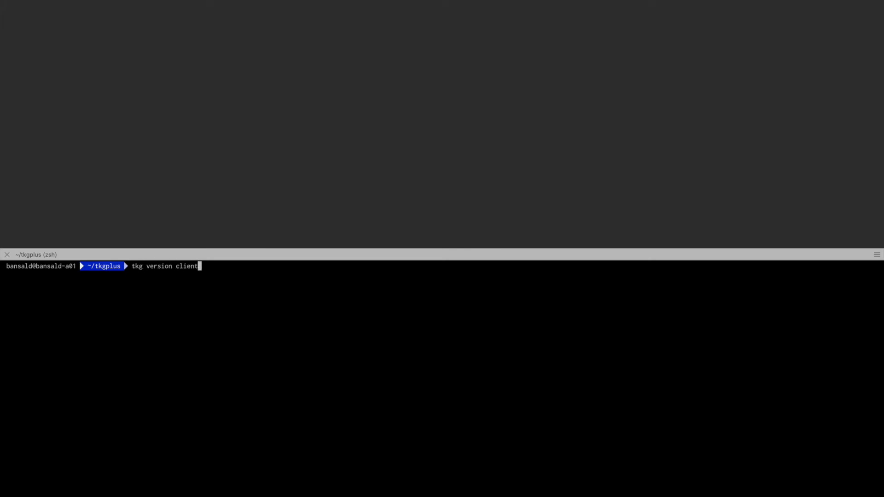
key("Return")
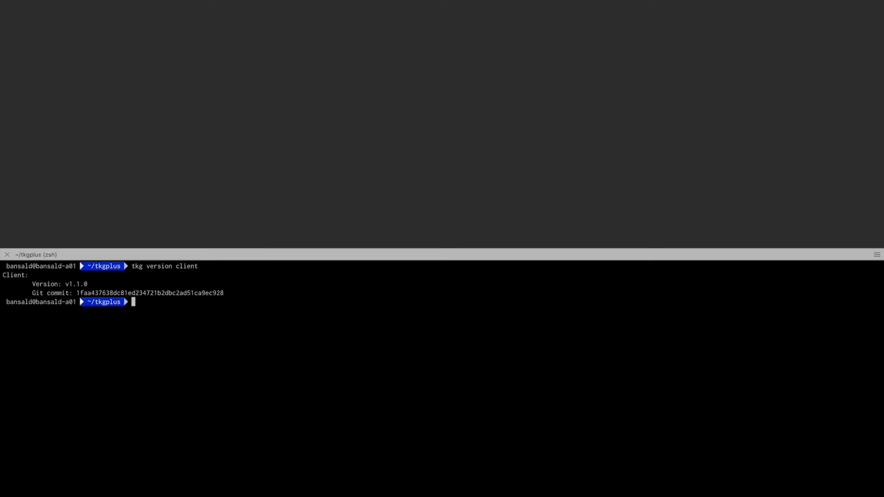
left_click_drag(87, 284, 31, 284)
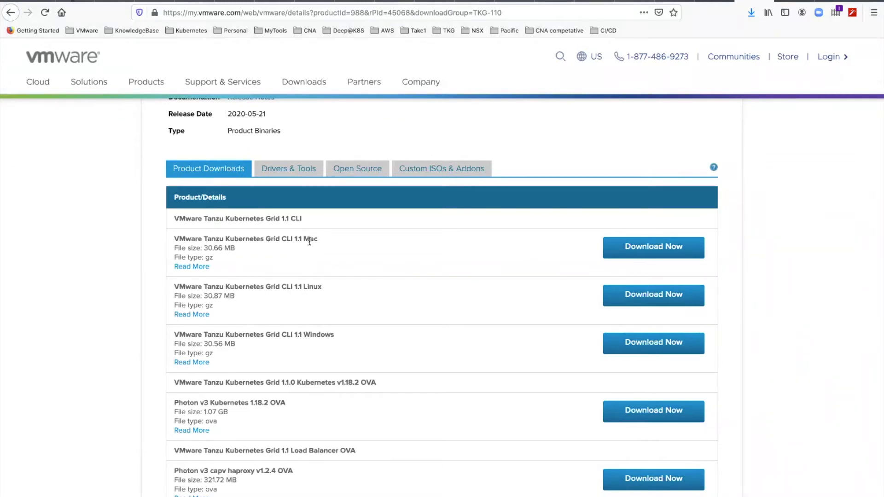
Step: Review the Tanzu Kubernetes Grid 1.1 CLI, Kubernetes OVA and load balancer OVA downloads, and return to the vSphere Client
scroll(313, 240, "down", 3)
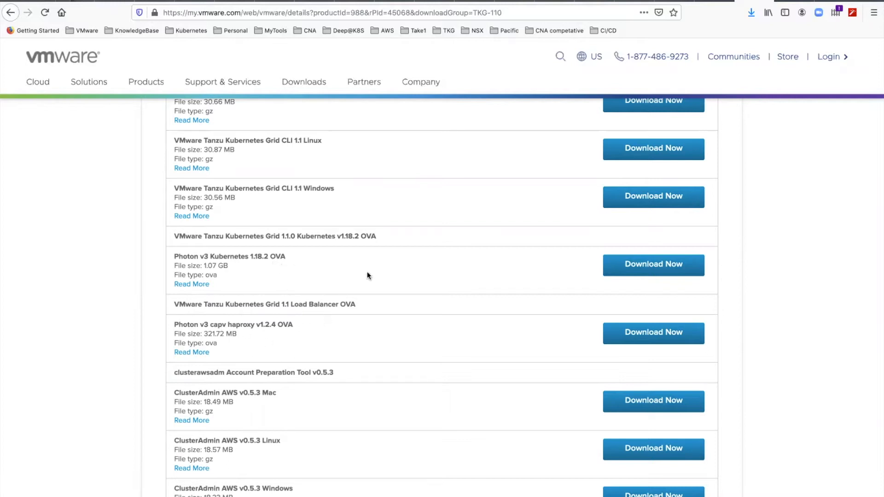
scroll(374, 272, "up", 6)
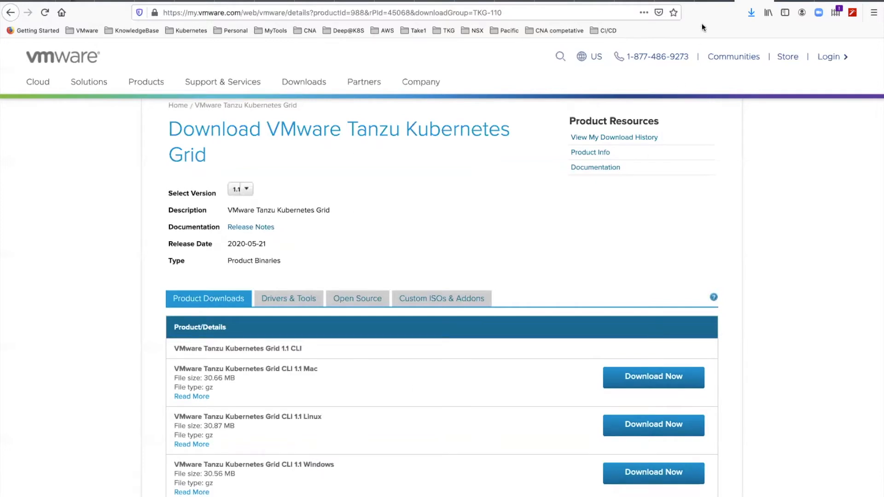
left_click(709, 1)
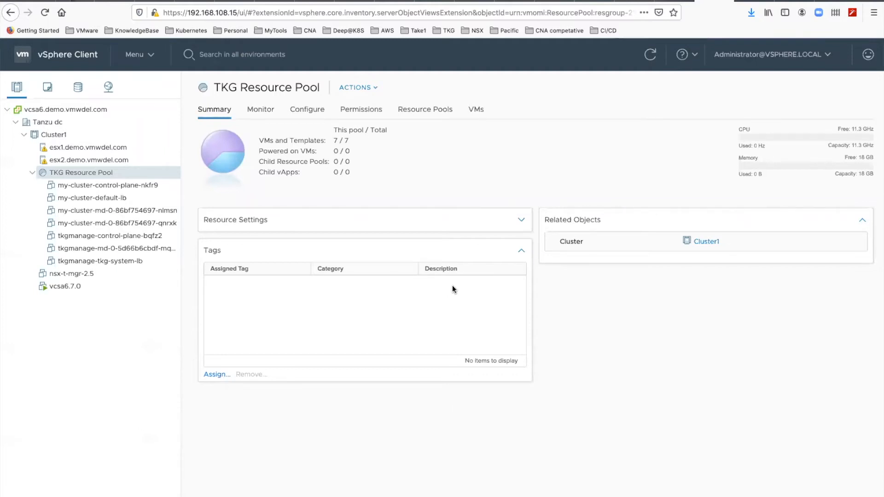
Step: Start an OVF template deployment in the TKG Resource Pool from the local file photon-3-kube-v1.18.2-vmware.1.ova
right_click(110, 175)
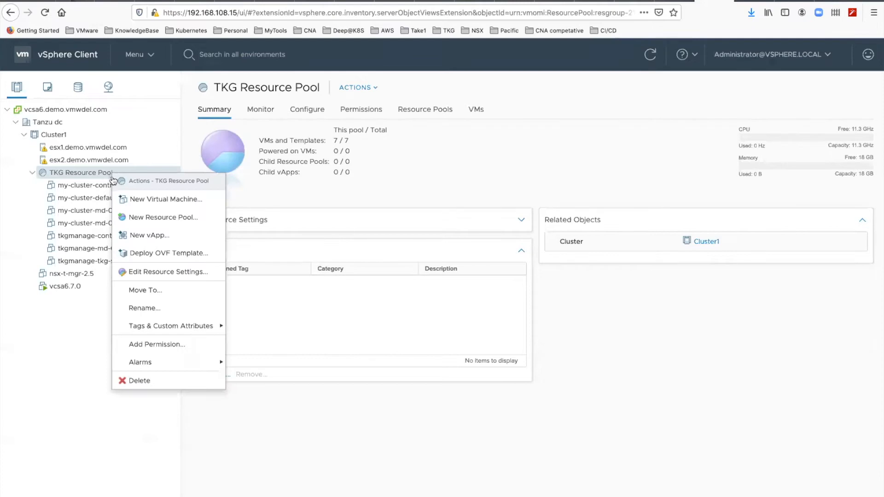
left_click(140, 249)
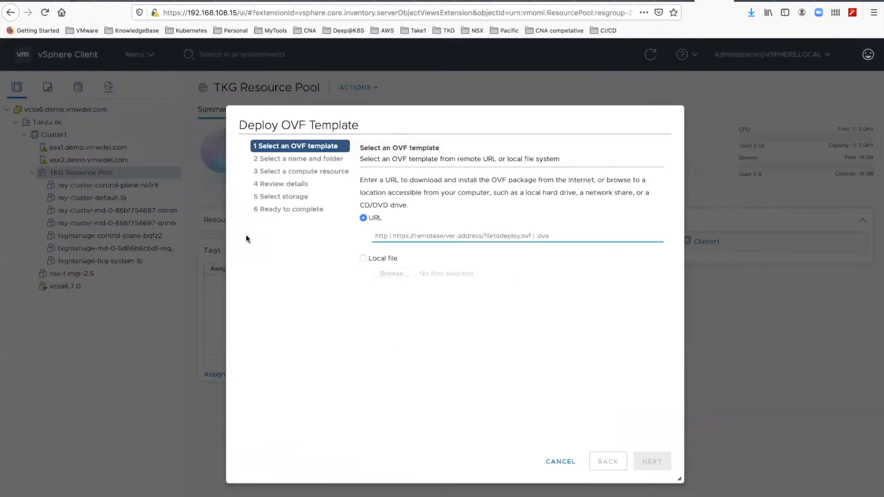
left_click(364, 259)
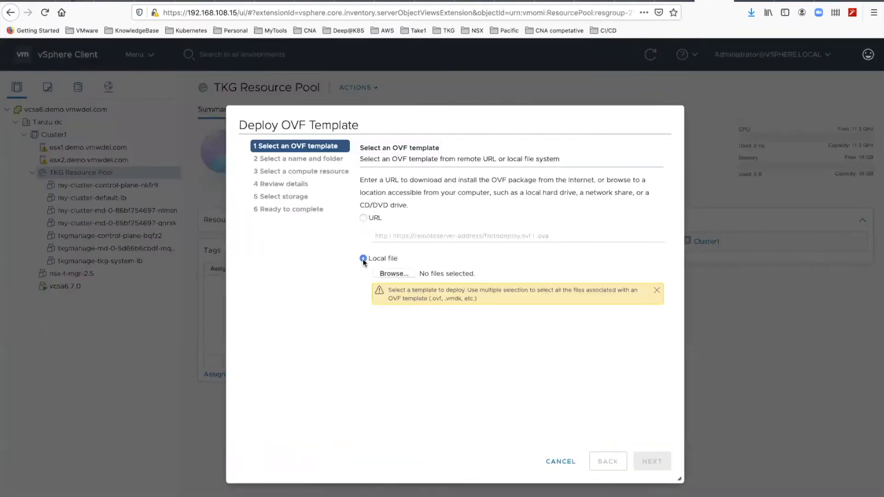
left_click(392, 273)
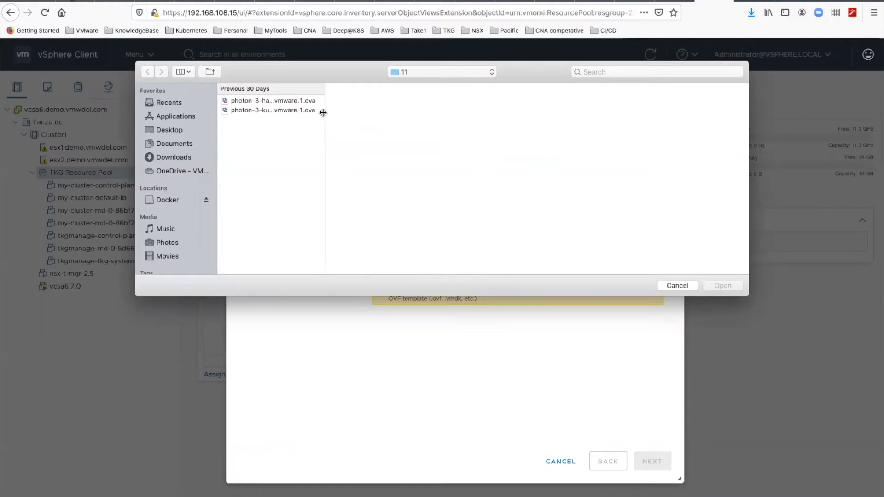
left_click_drag(324, 112, 352, 112)
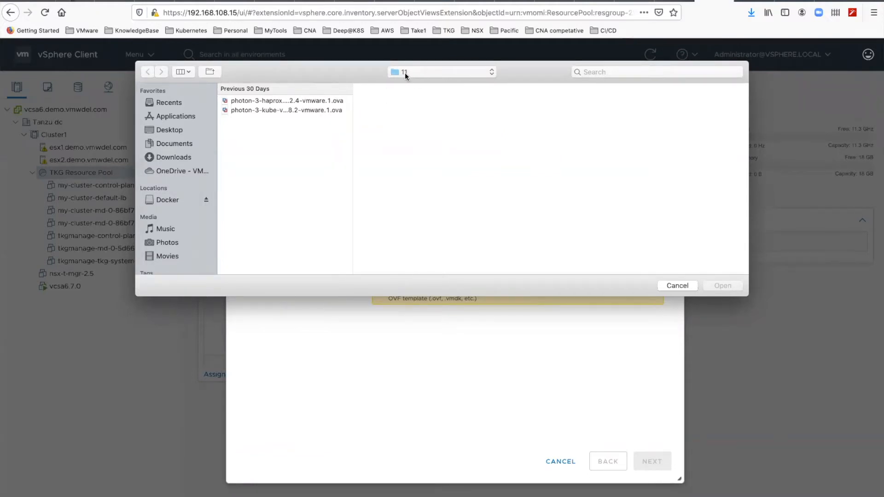
left_click(286, 110)
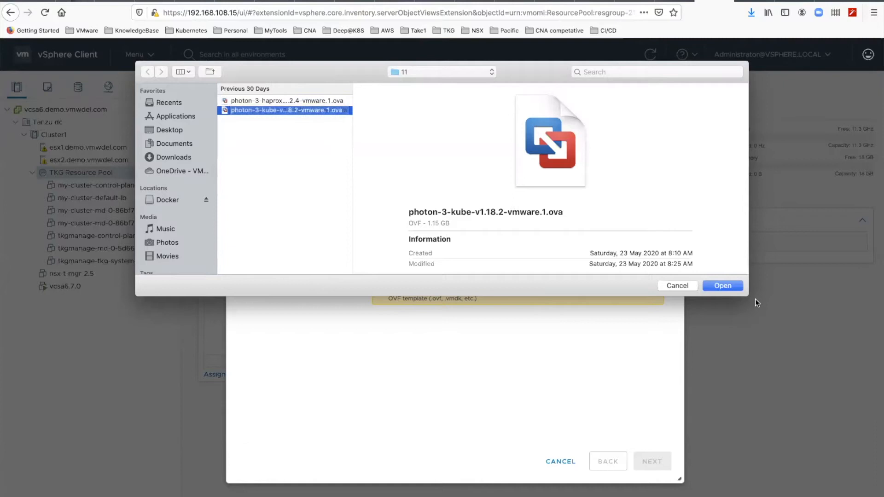
left_click(736, 289)
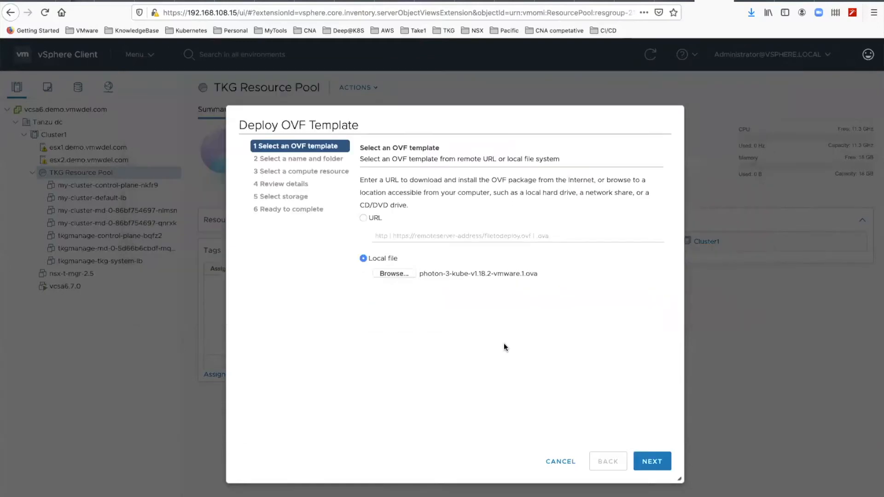
left_click(652, 461)
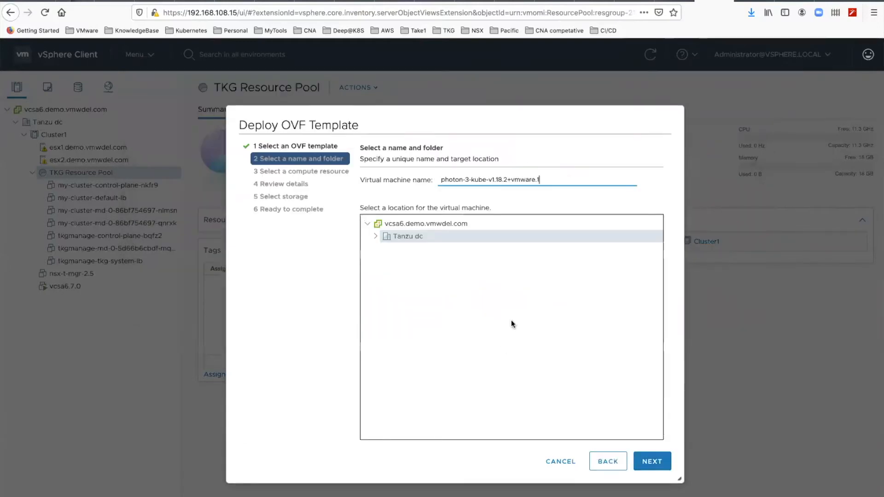
Step: Place the virtual machine in the TKG VMs folder under Tanzu dc, with TKG Resource Pool as its compute resource
left_click(377, 236)
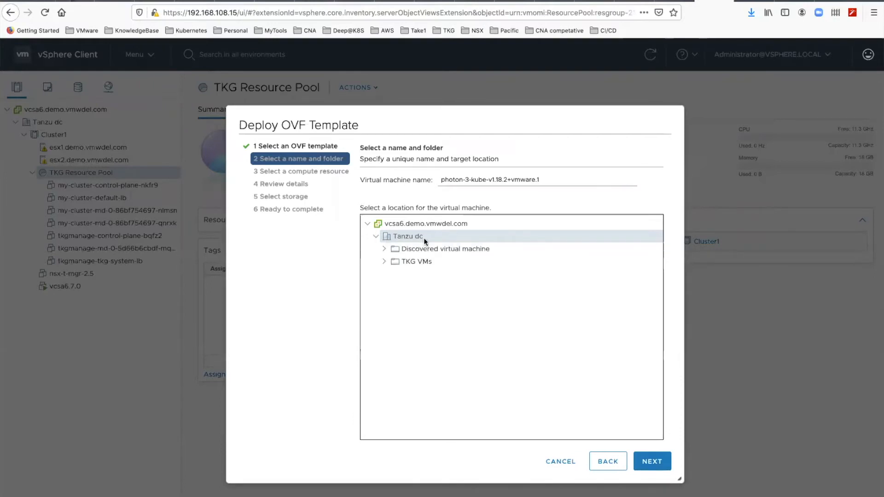
left_click(399, 259)
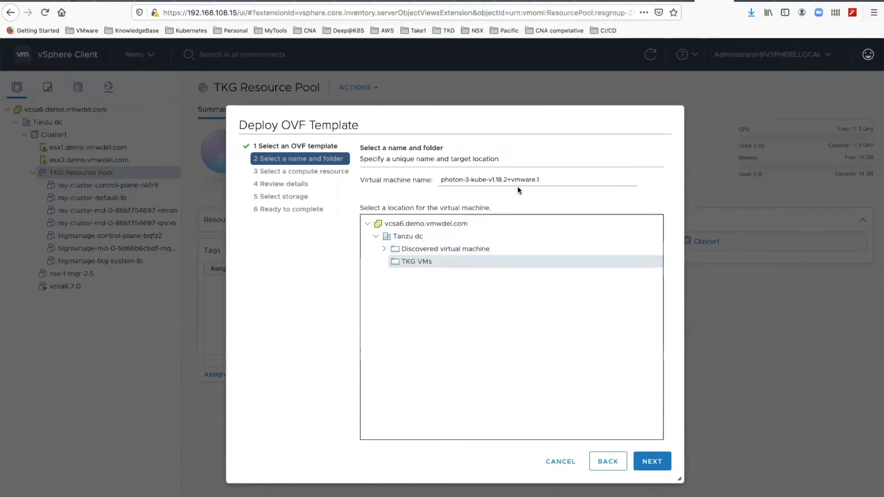
left_click(650, 460)
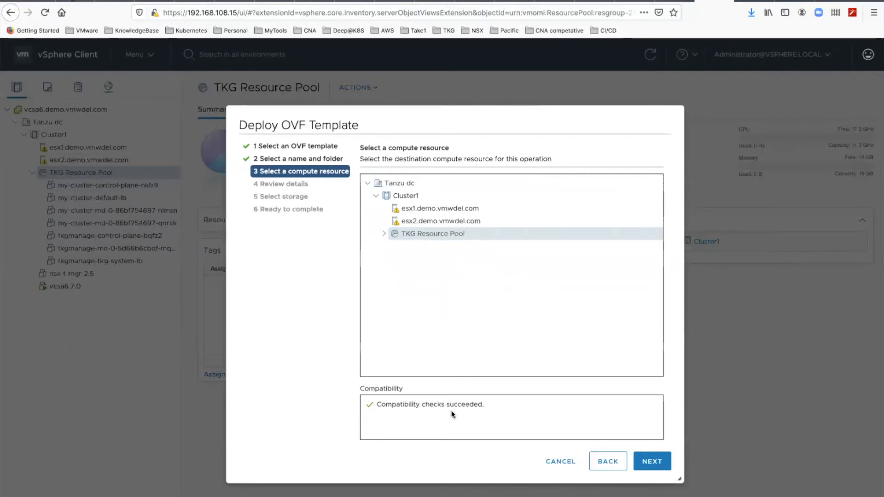
left_click(642, 459)
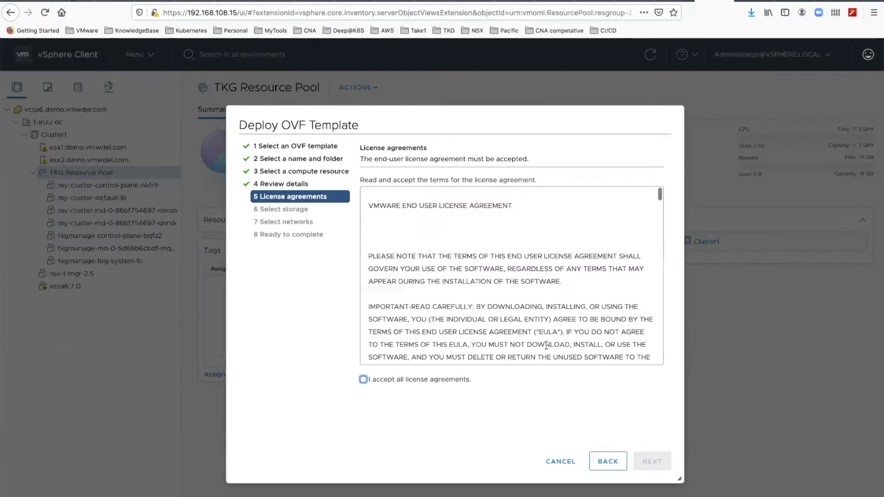
Step: Accept all license agreements and choose datastore1 as the storage for the deployment
left_click(364, 379)
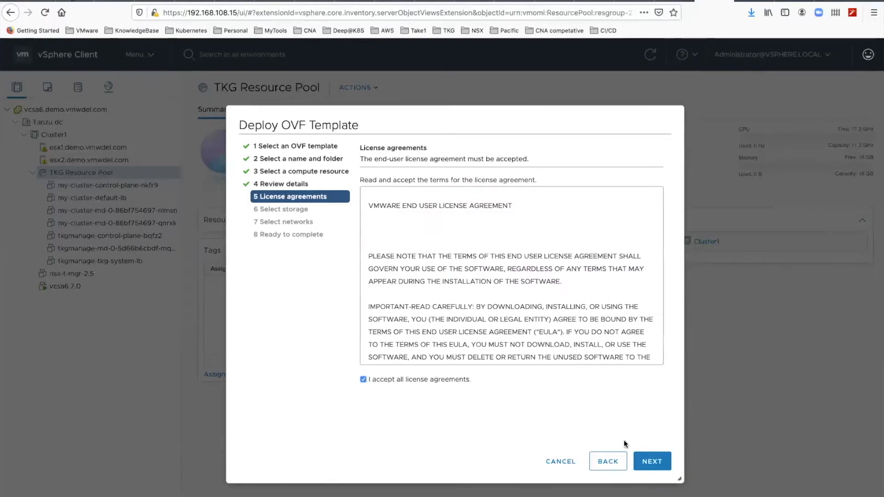
left_click(651, 461)
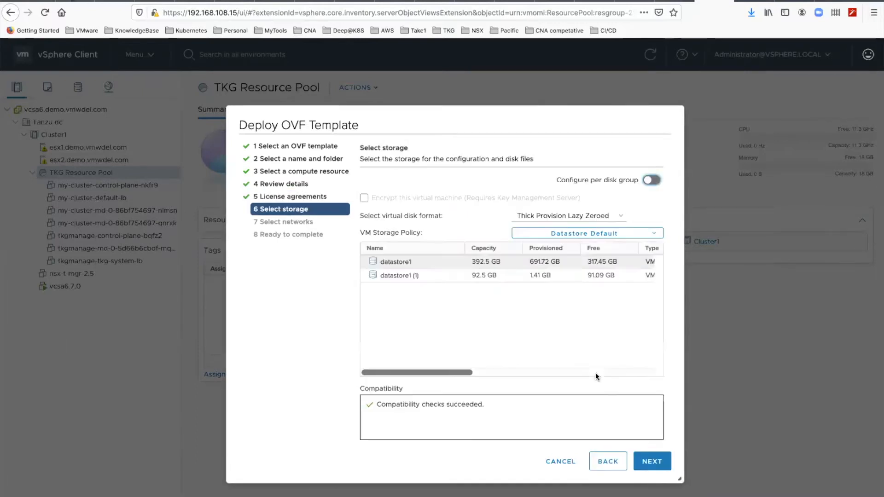
left_click(404, 261)
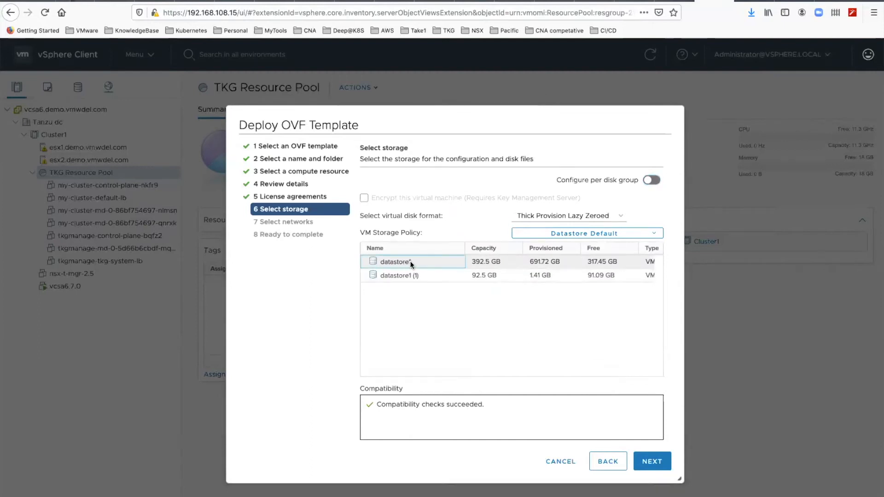
left_click(650, 461)
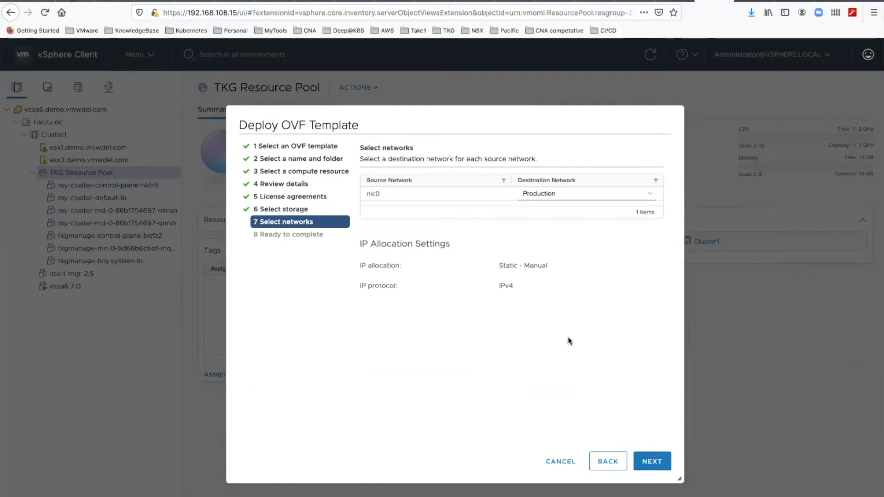
Step: Keep Production as the destination network for nic0 and finish the OVF template deployment
left_click(561, 194)
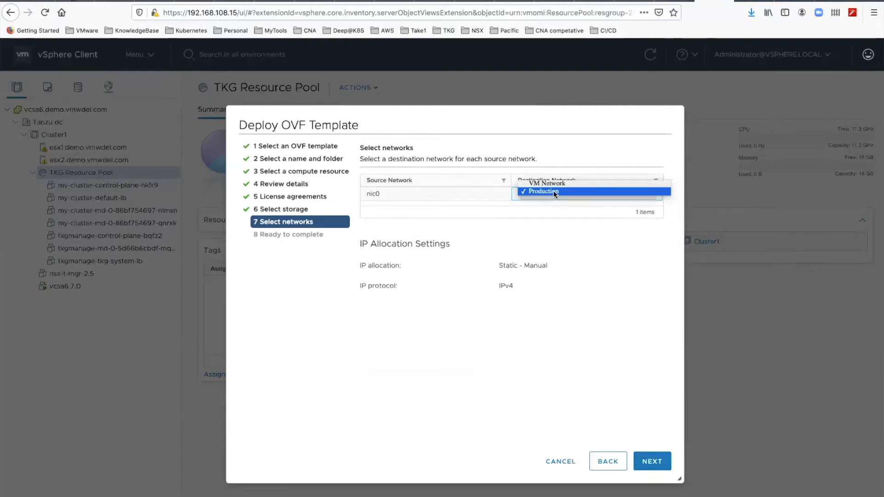
left_click(554, 191)
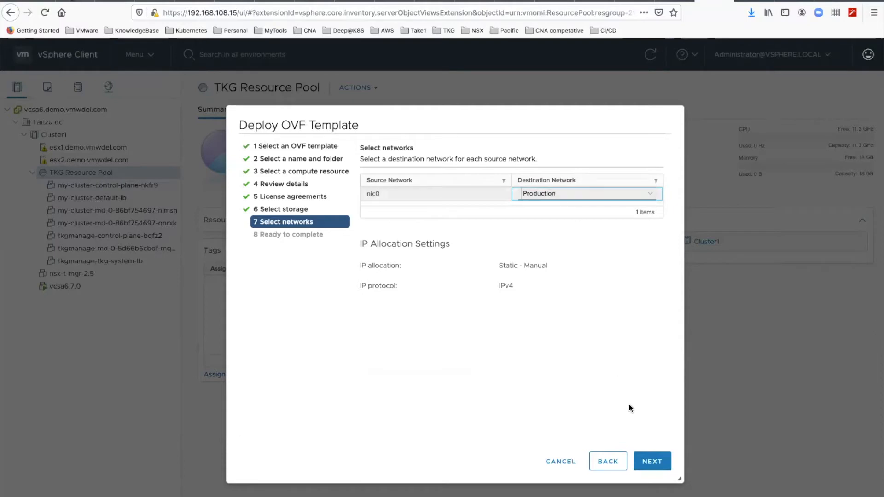
left_click(651, 461)
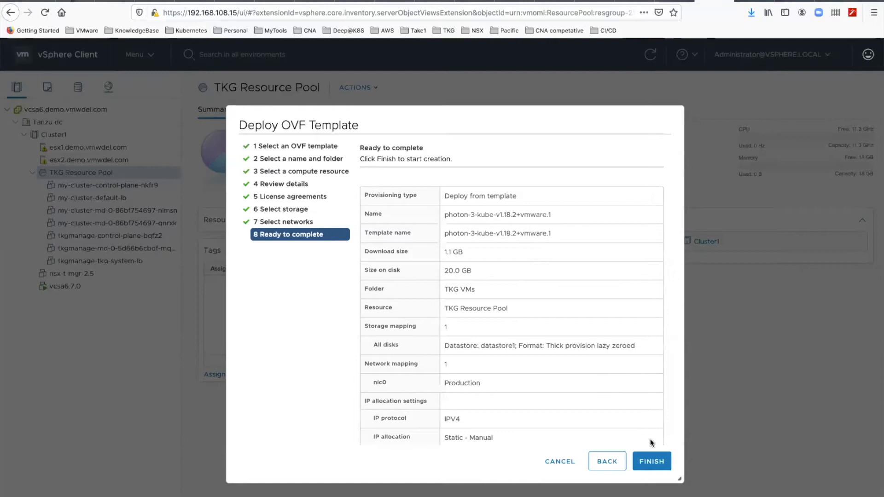
left_click(654, 461)
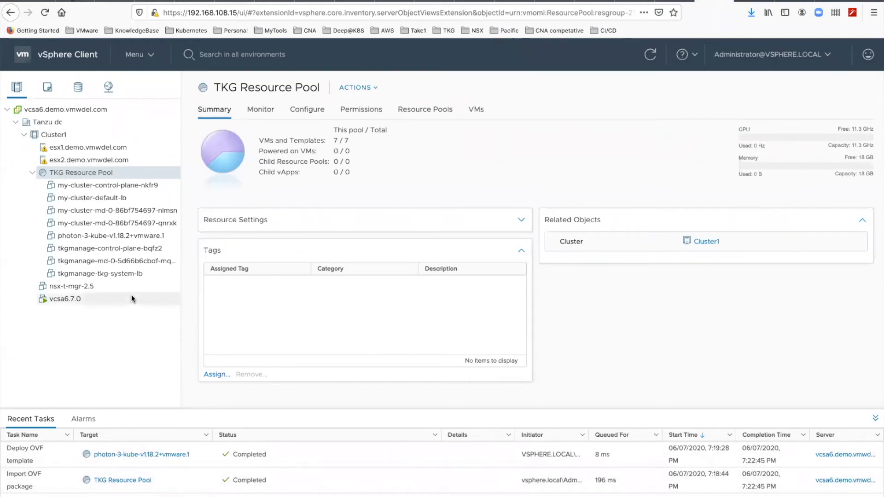
Step: Convert the photon-3-kube-v1.18.2+vmware.1 virtual machine in the TKG VMs folder to a template
left_click(50, 88)
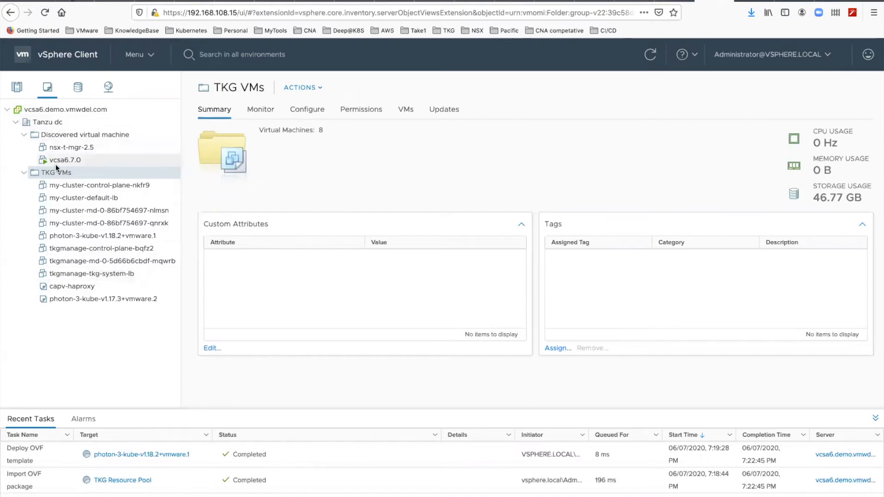
left_click(80, 238)
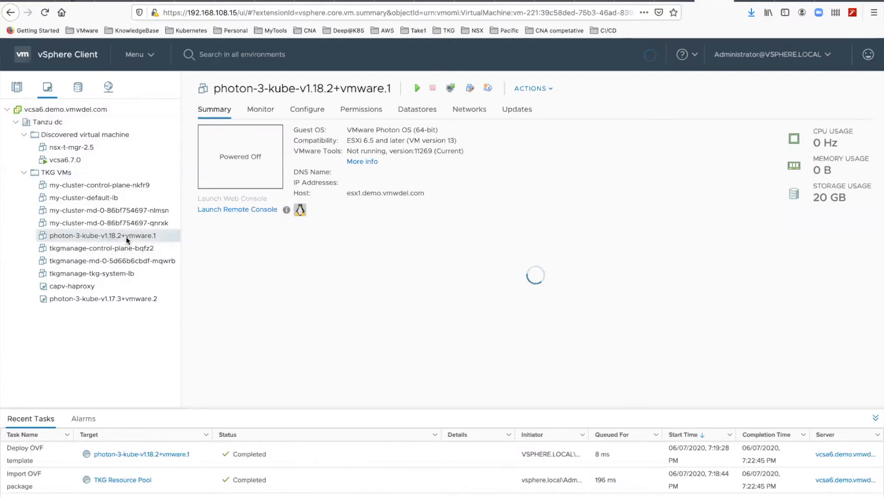
right_click(126, 236)
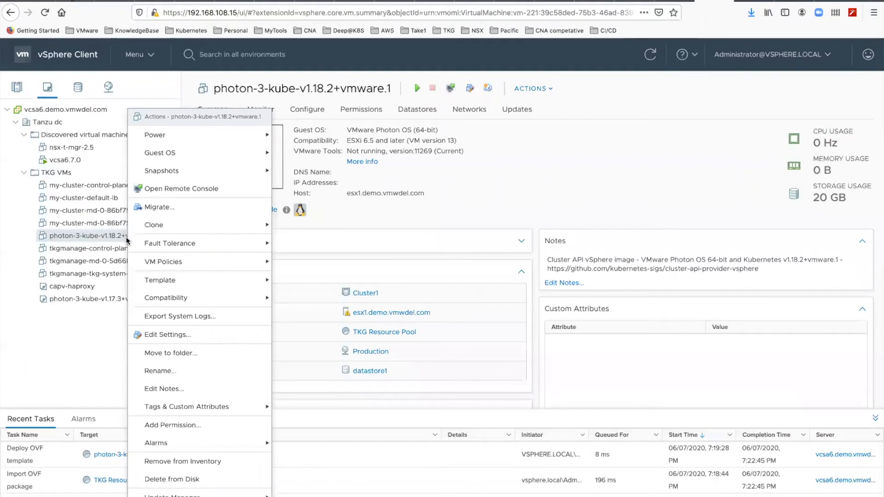
mouse_move(215, 224)
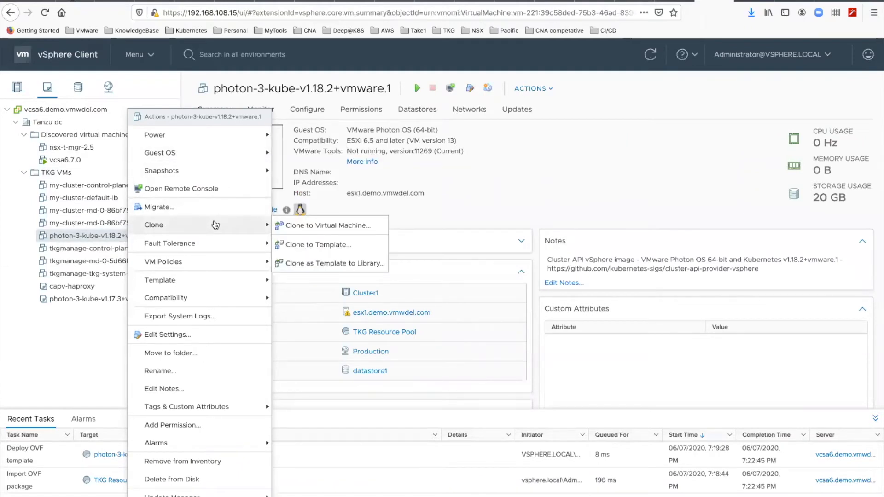
mouse_move(217, 281)
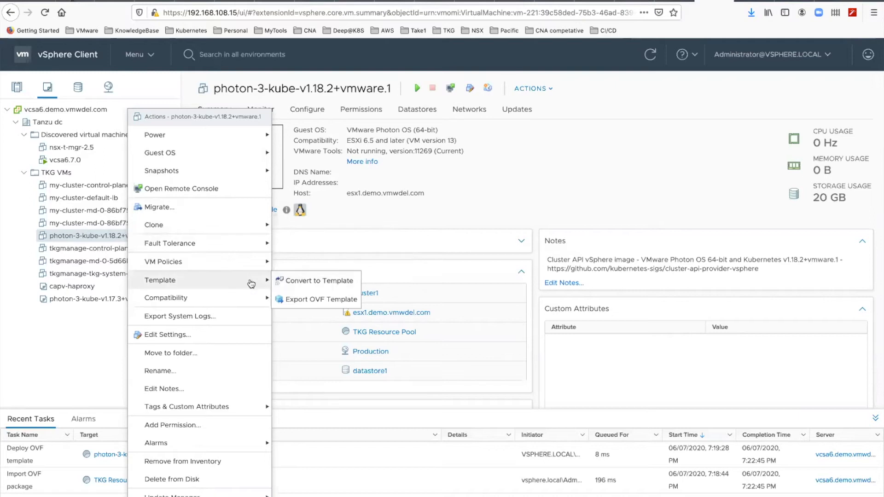
left_click(291, 281)
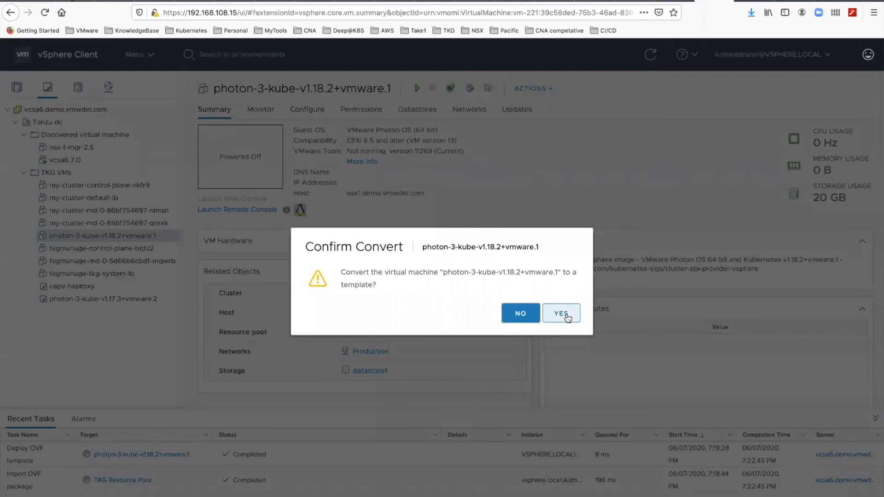
left_click(568, 319)
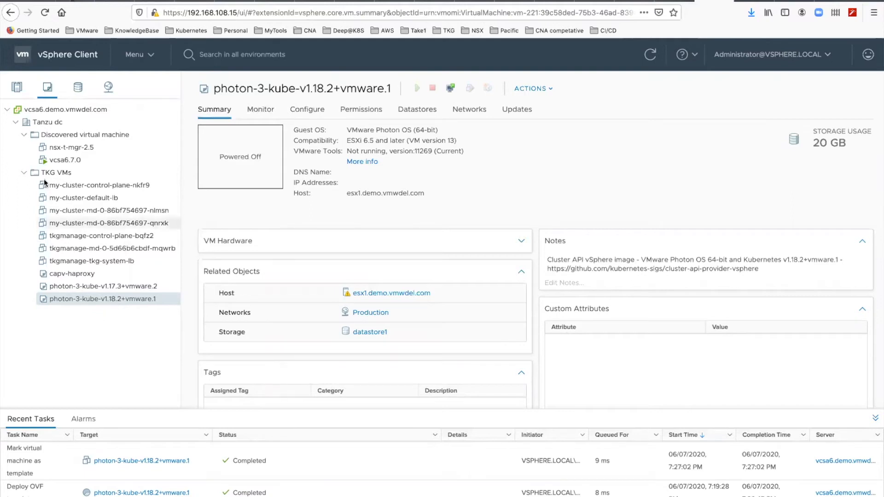
Step: Start an OVF template deployment on TKG Resource Pool using the local file photon-3-haproxy-v1.2.4-vmware.1.ova
left_click(17, 88)
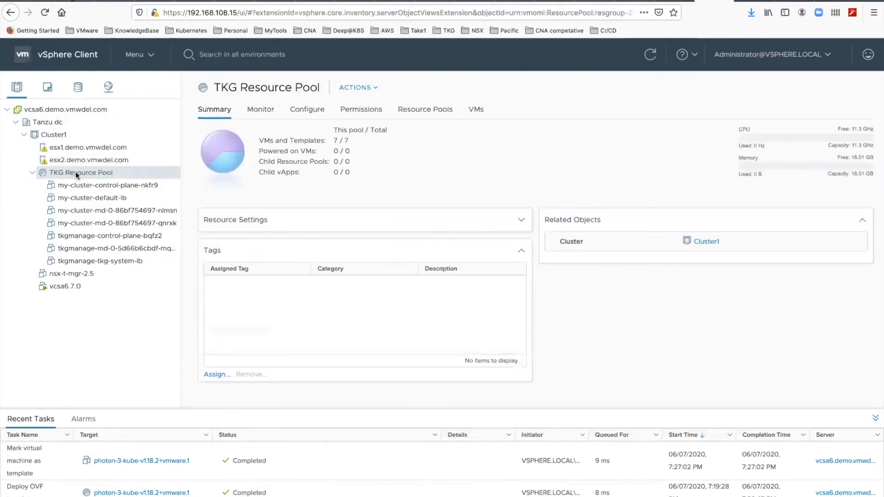
right_click(75, 172)
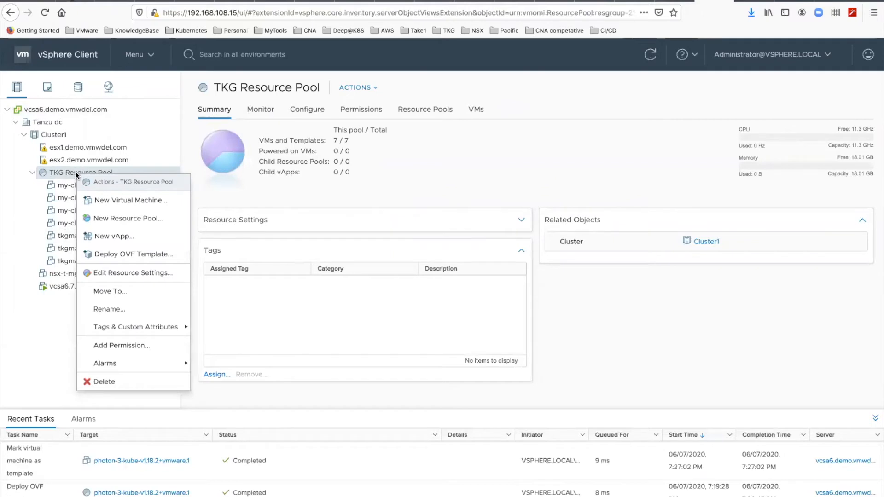
left_click(114, 255)
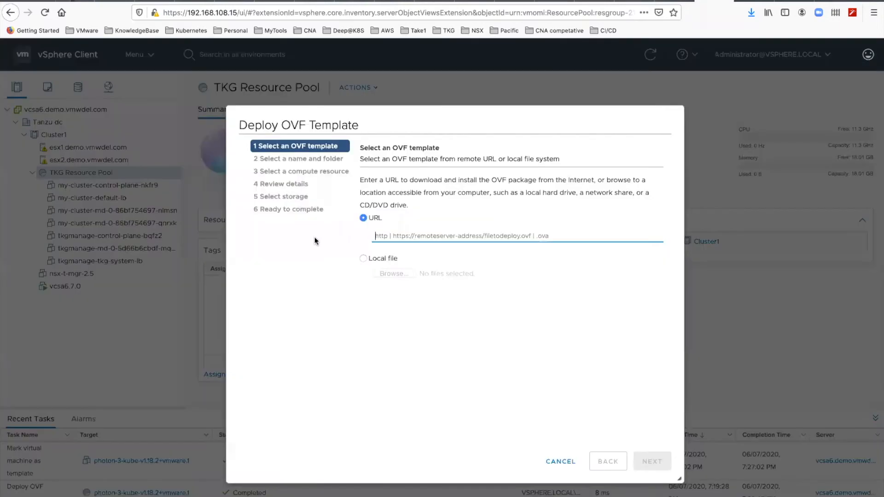
left_click(362, 260)
left_click(393, 273)
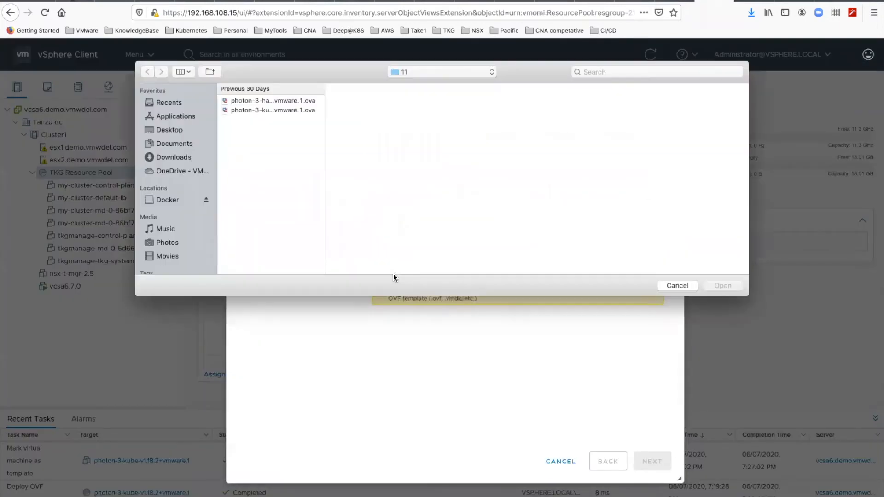
left_click(299, 101)
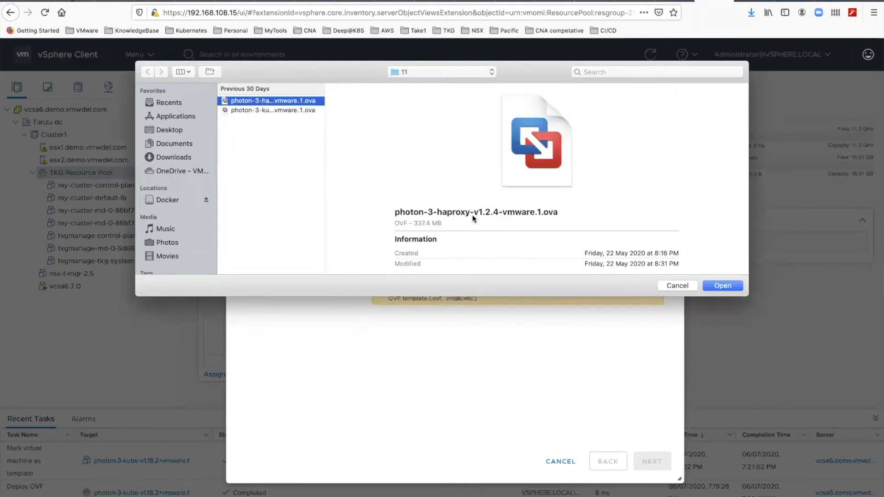
left_click(724, 286)
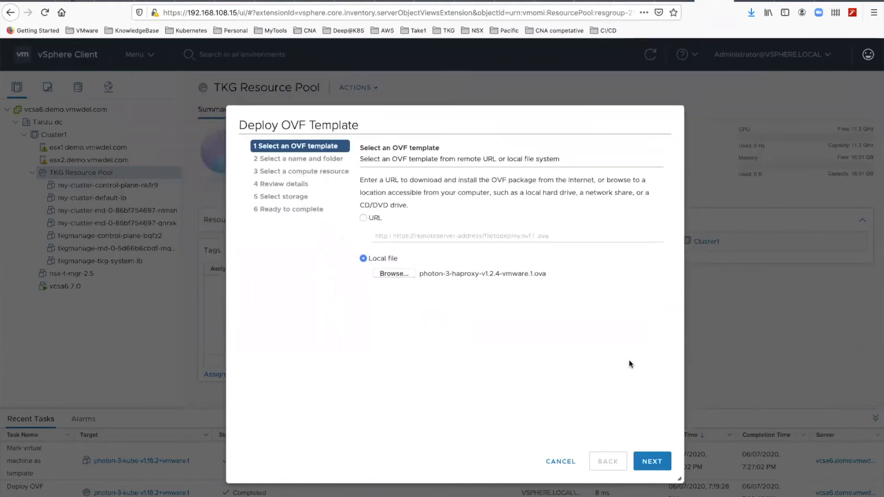
left_click(650, 458)
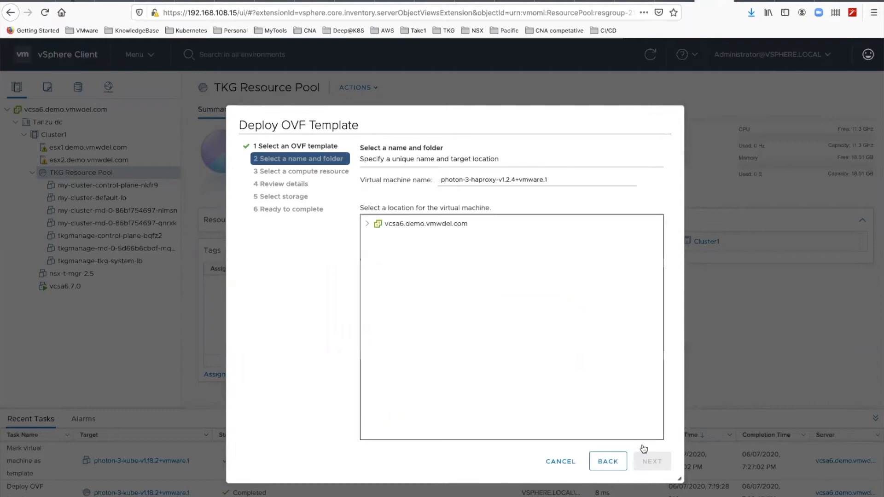
Step: Place the HAProxy virtual machine in the TKG VMs folder under Tanzu dc, keeping TKG Resource Pool as its compute resource
left_click(375, 237)
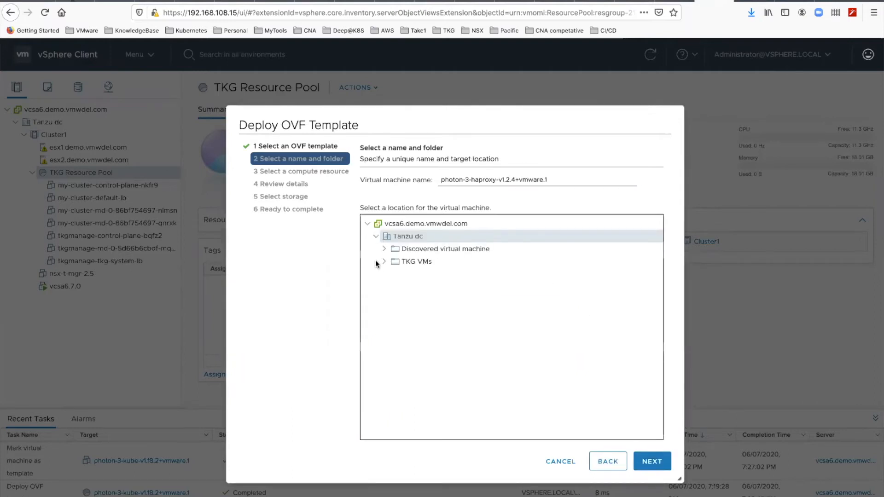
left_click(403, 262)
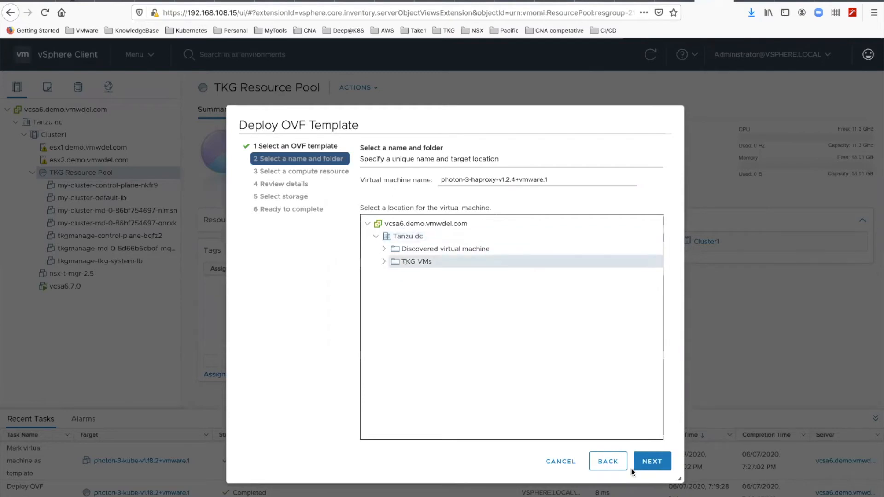
left_click(654, 463)
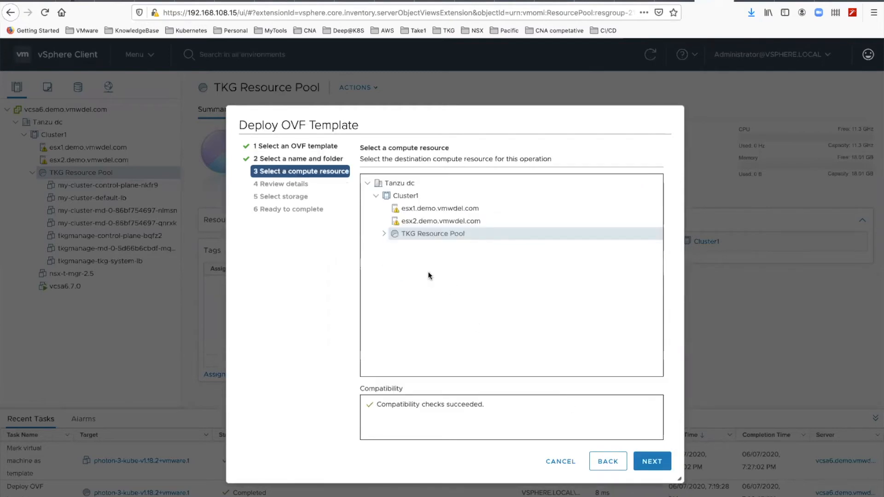
left_click(647, 462)
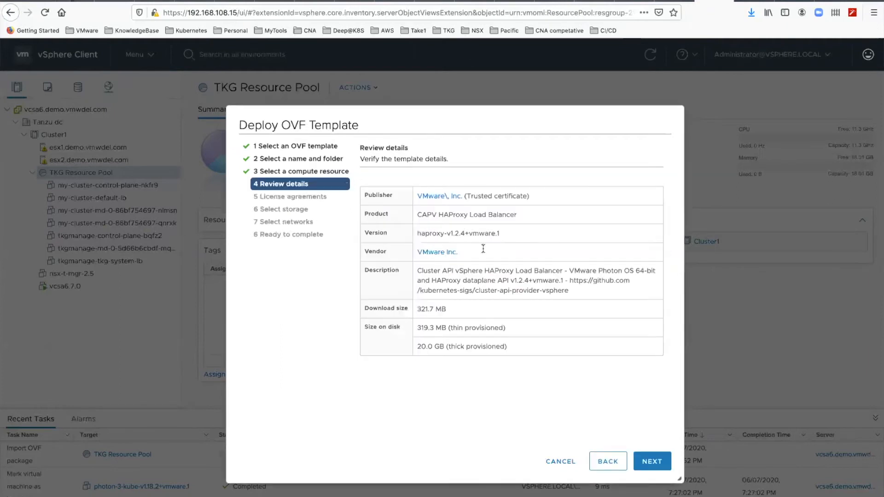
Step: Accept all license agreements for the HAProxy template and choose datastore1 as its storage
left_click(649, 460)
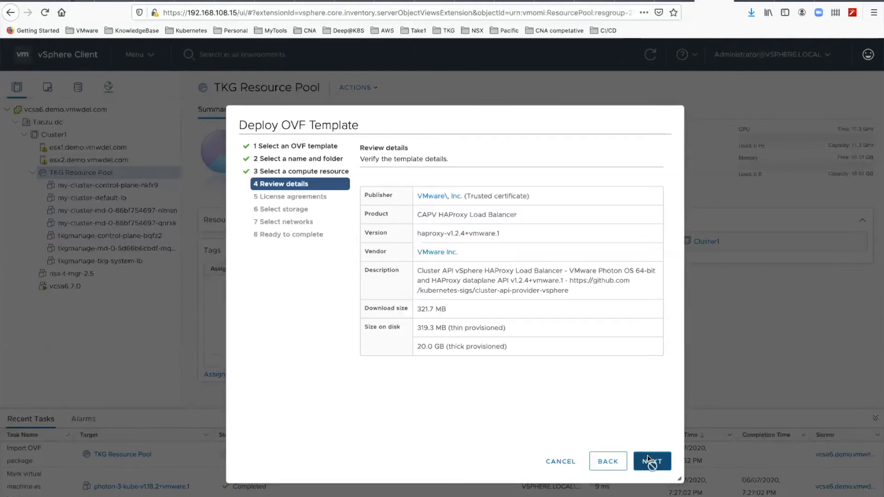
left_click(363, 380)
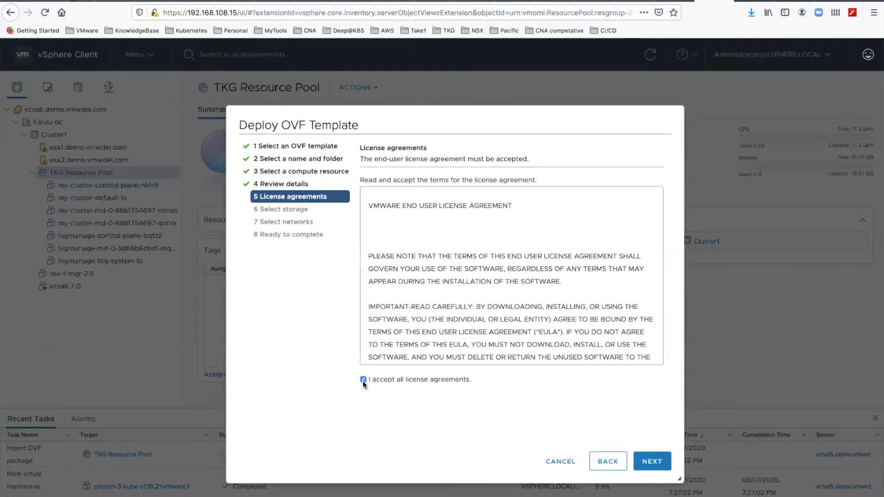
left_click(650, 461)
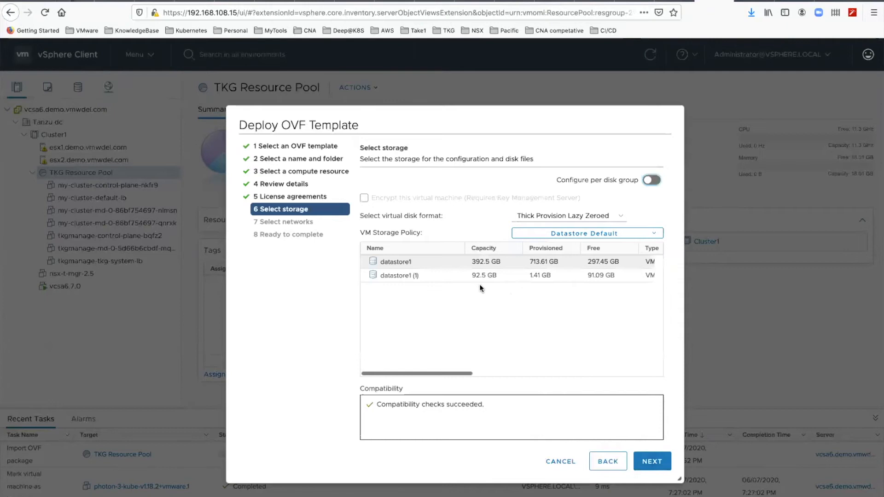
left_click(424, 260)
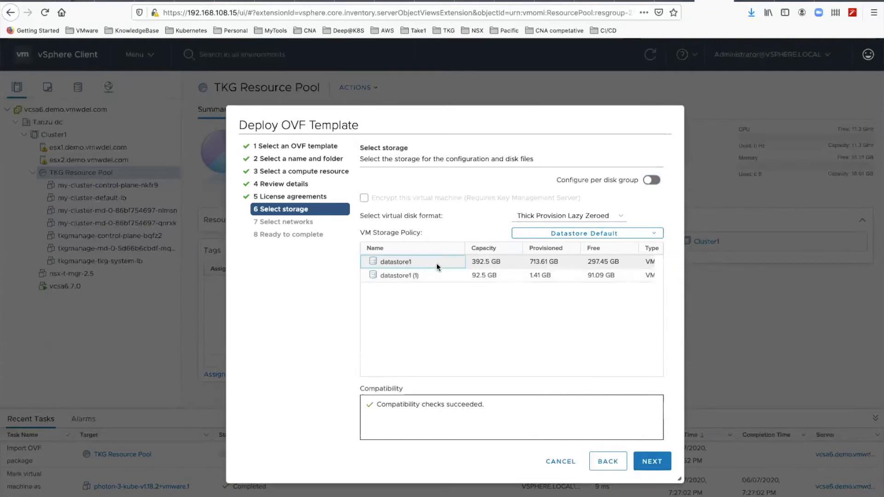
left_click(651, 461)
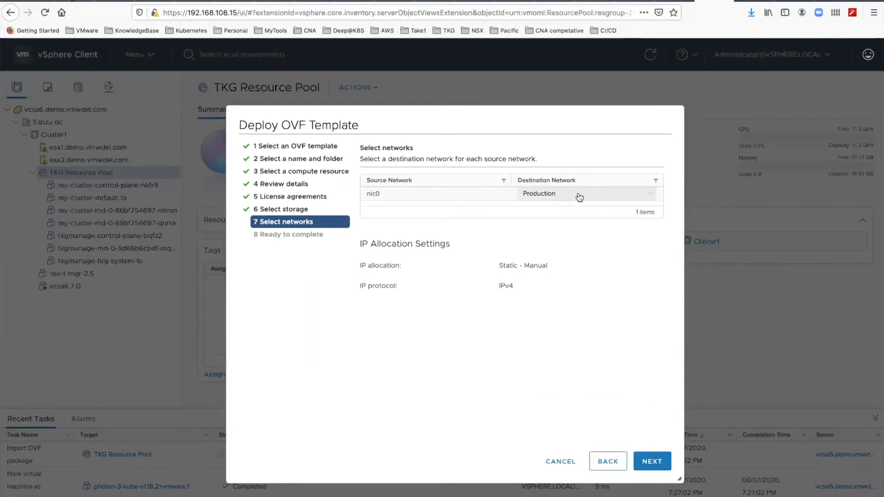
Step: Keep Production as the HAProxy template's destination network for nic0 and finish the deployment
left_click(651, 463)
left_click(651, 463)
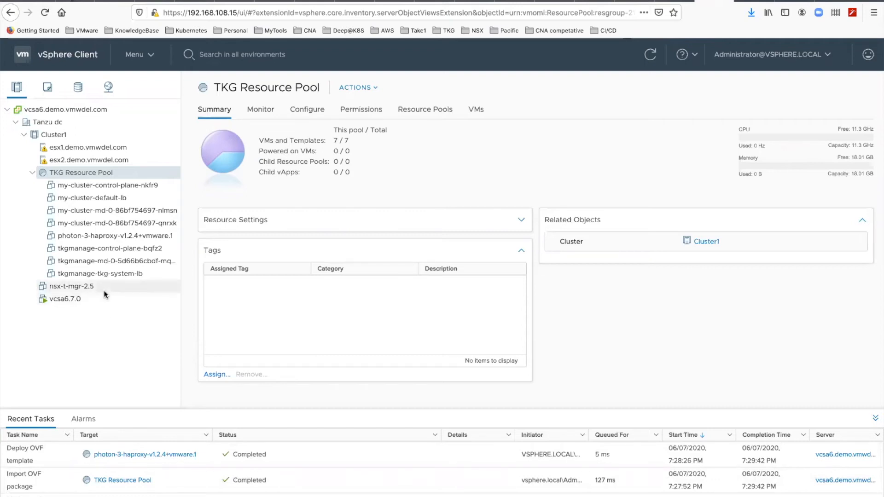
Step: Convert the photon-3-haproxy-v1.2.4+vmware.1 virtual machine in the TKG VMs folder to a template
left_click(49, 87)
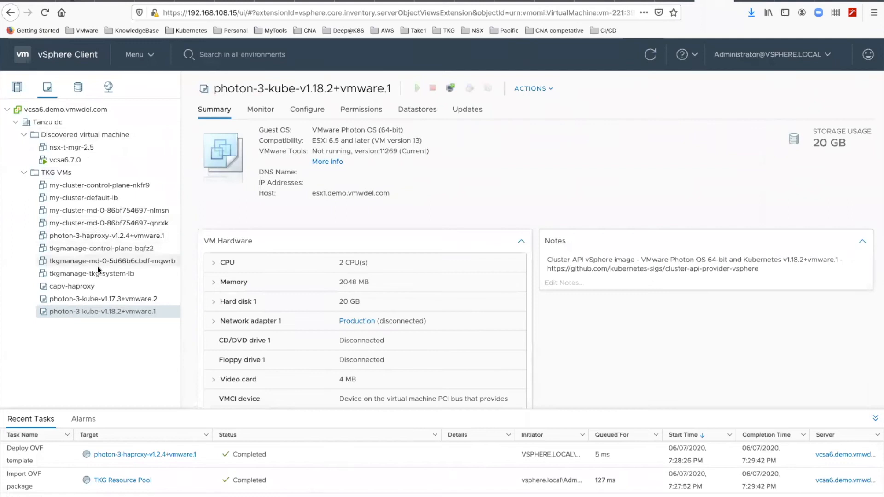
left_click(99, 237)
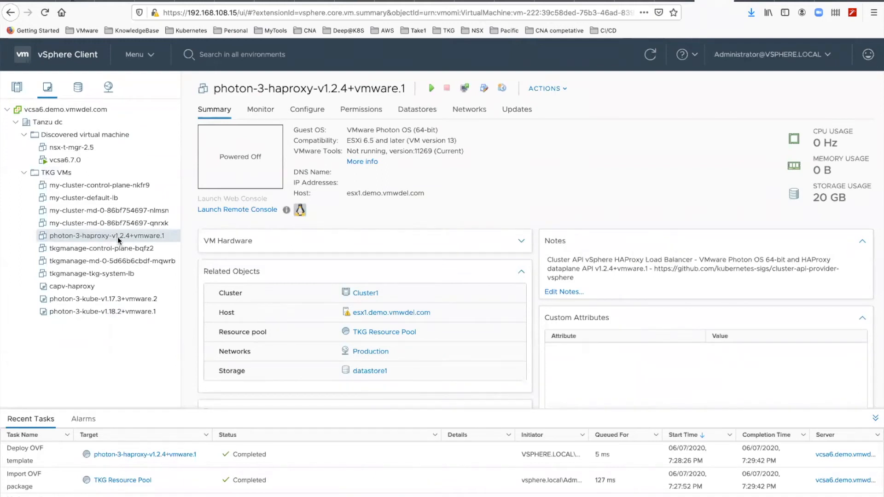
right_click(117, 237)
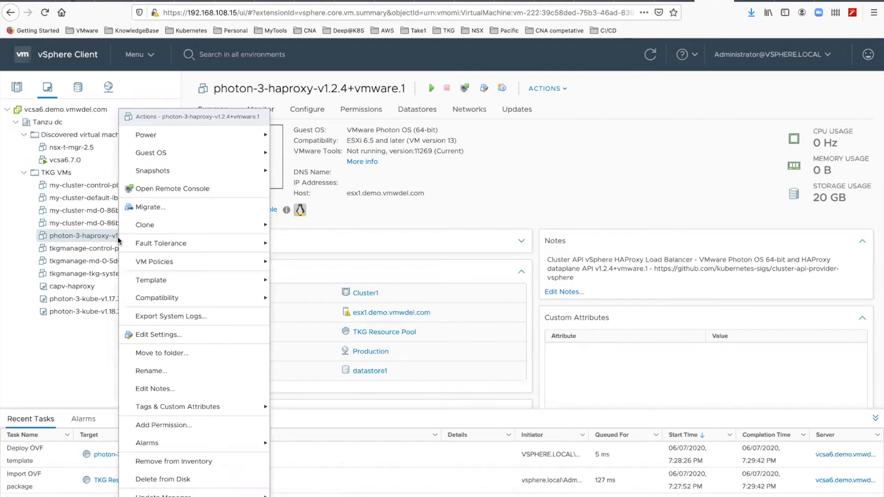
mouse_move(228, 287)
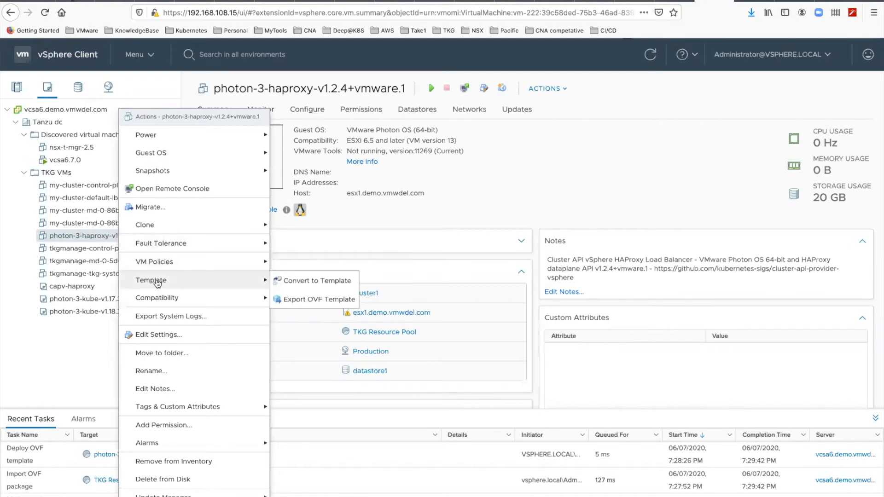
left_click(293, 283)
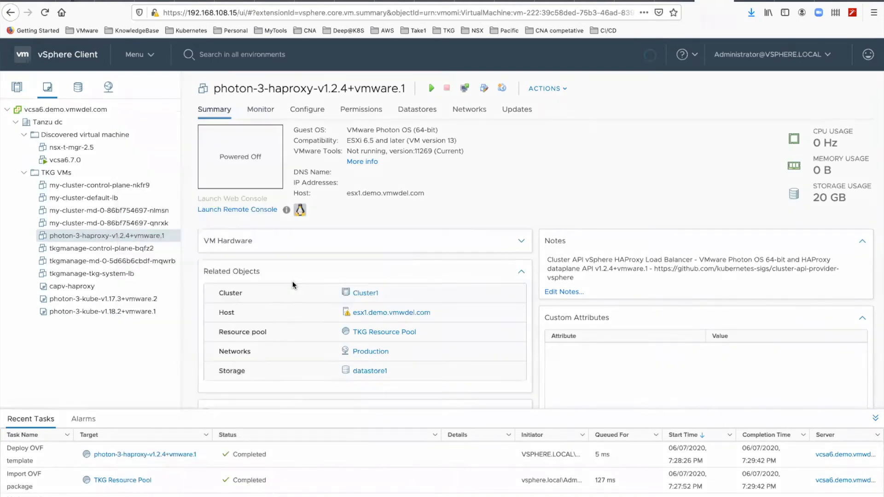
left_click(558, 314)
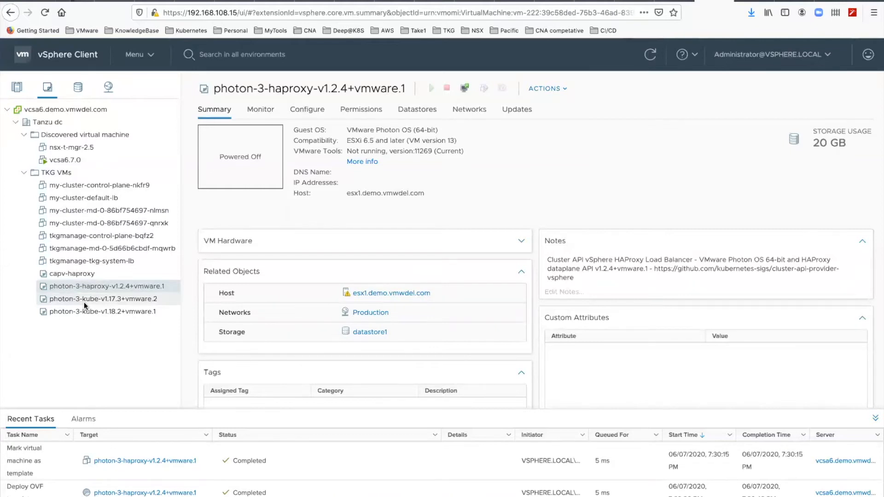
Step: Switch to the terminal and launch the Tanzu Kubernetes Grid installer interface with tkg init --ui
key("super+Tab")
key("super+Tab")
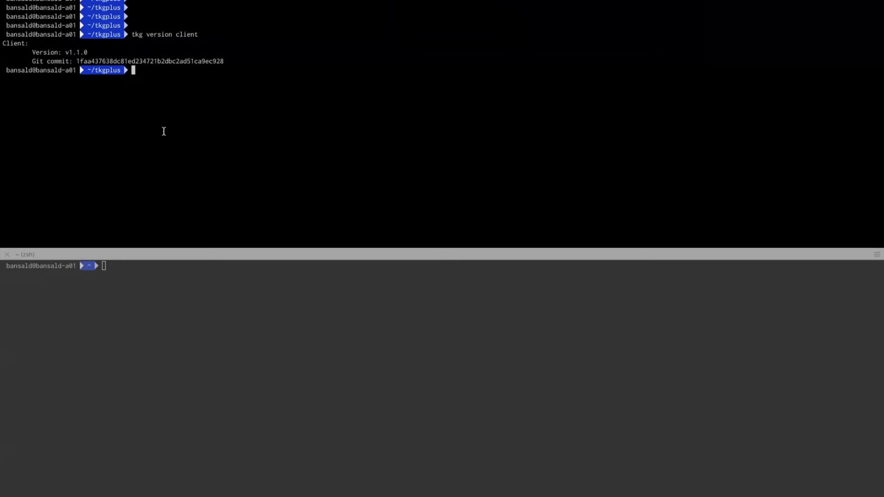
type("tkg init --ui")
key("Return")
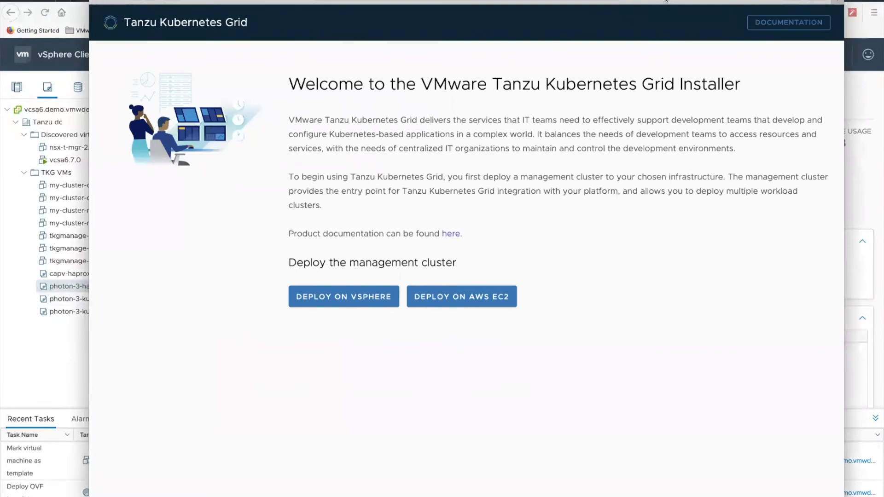
left_click_drag(666, 1, 663, 71)
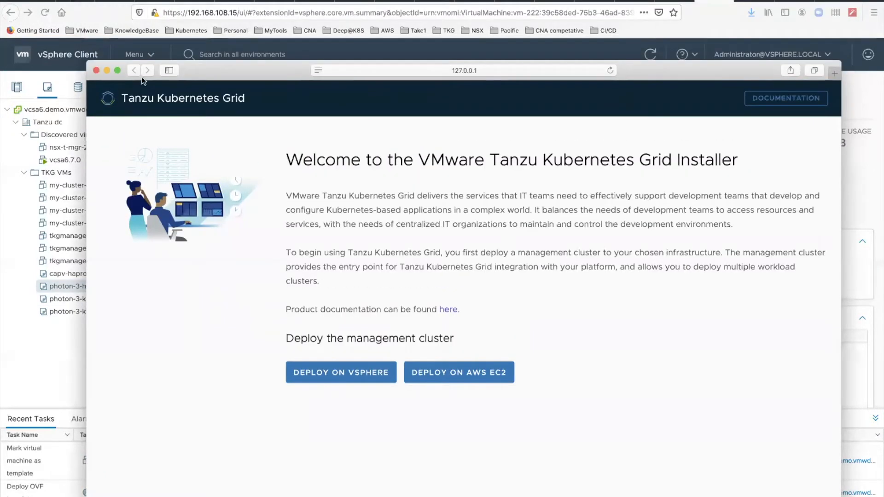
left_click(391, 70)
key("ctrl+c")
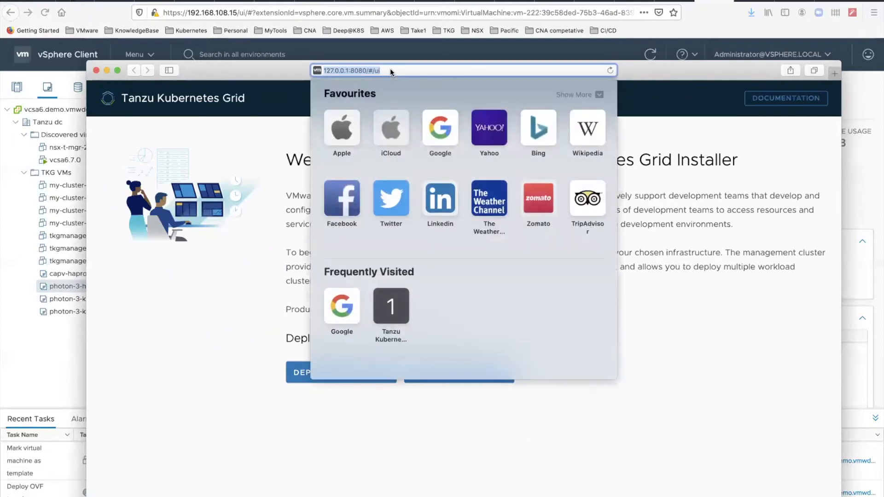
left_click(97, 71)
left_click(779, 1)
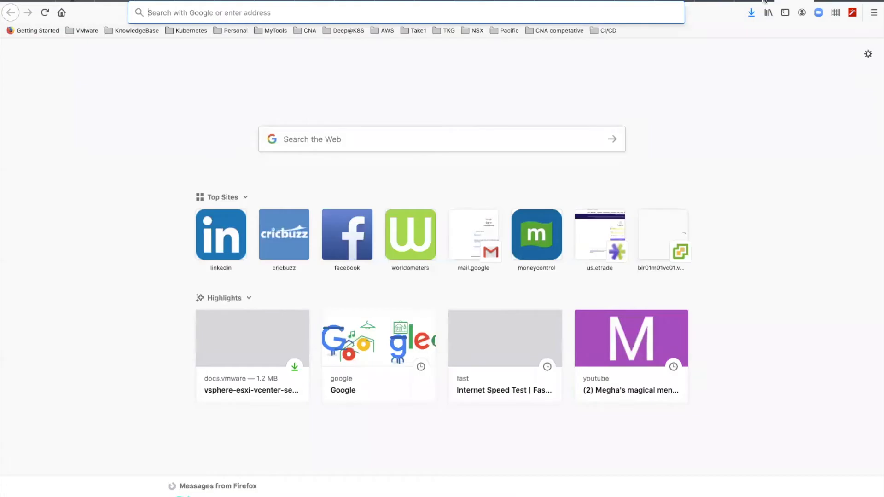
left_click(544, 12)
key("ctrl+v")
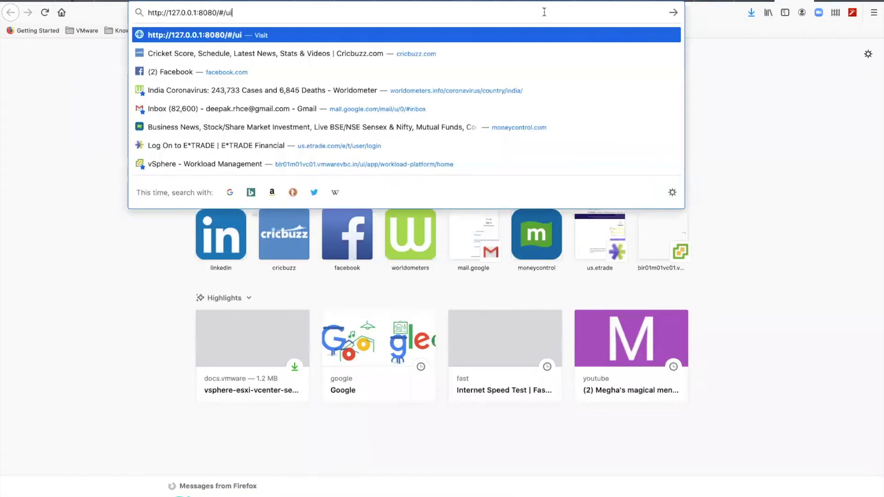
key("Return")
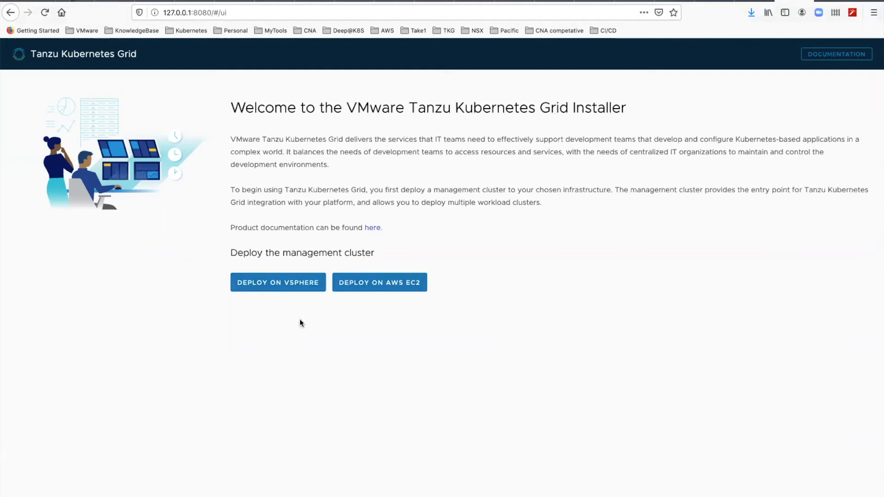
Step: Begin deploying the management cluster on vSphere and connect to vCenter server vcsa6.demo.vmwdel.com with the prefilled credentials
left_click(296, 292)
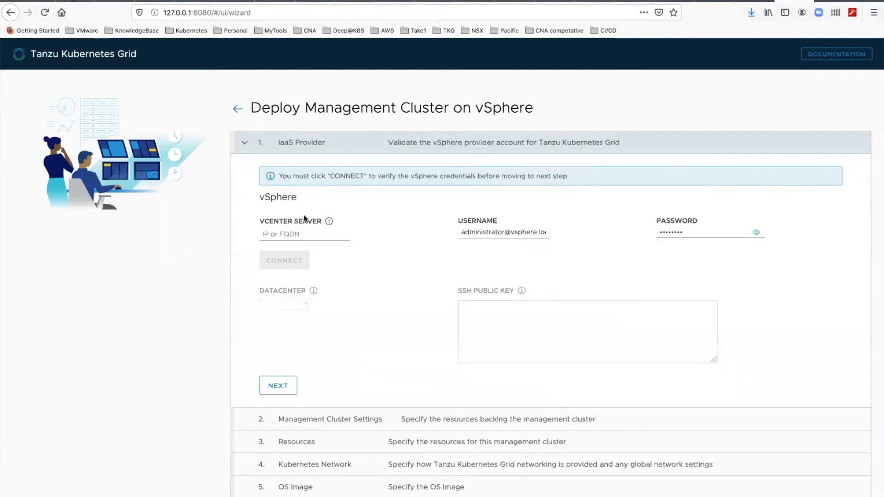
left_click(299, 232)
type("vc")
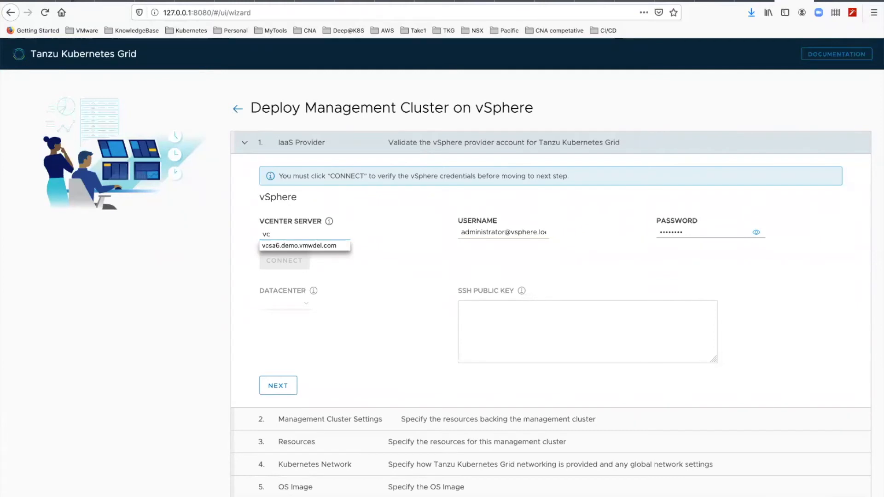
left_click(292, 247)
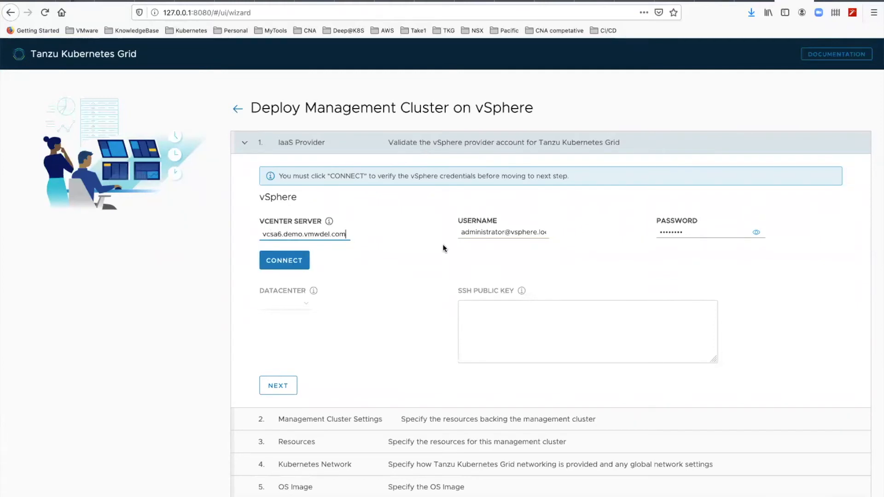
left_click(499, 231)
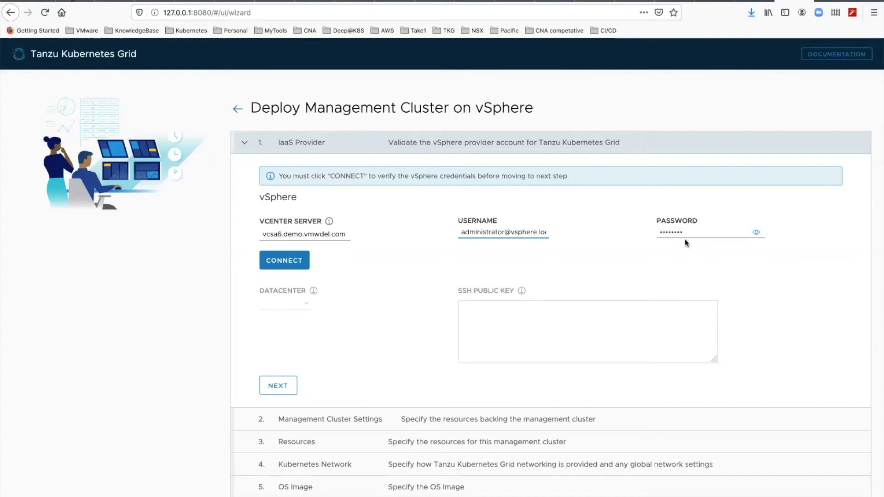
left_click(297, 267)
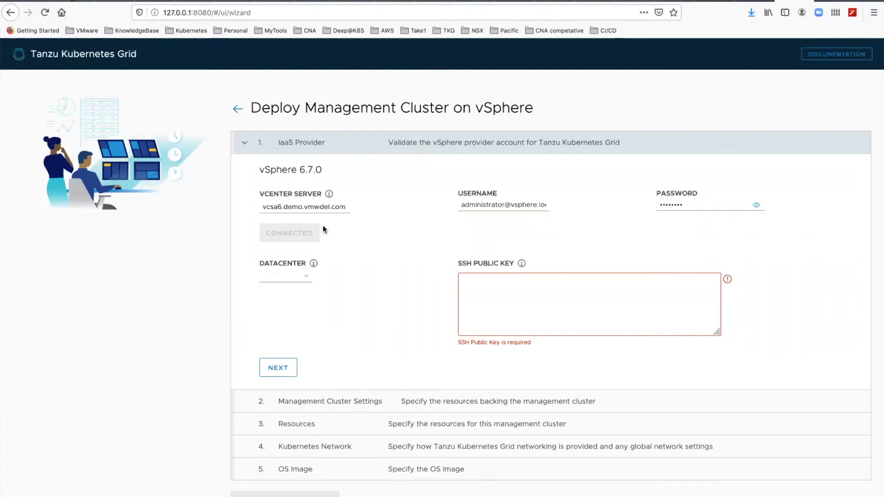
Step: Select /Tanzu dc as the datacenter for the management cluster
left_click(306, 277)
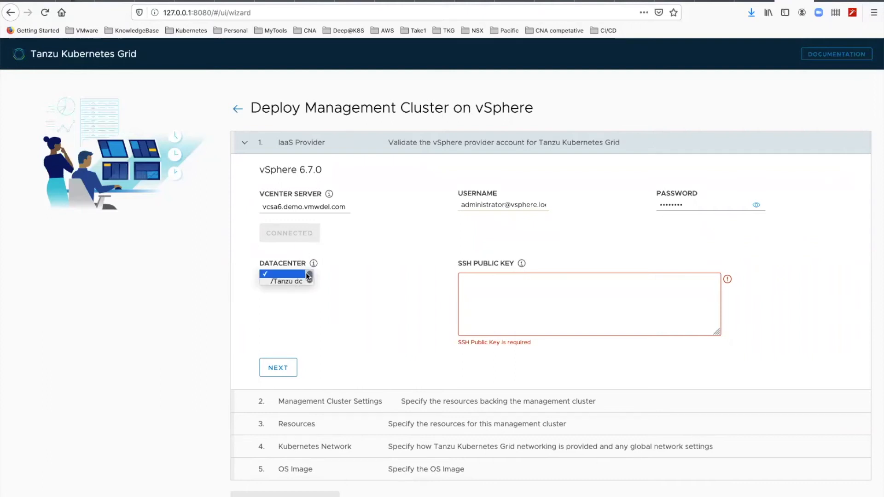
left_click(298, 280)
left_click(478, 284)
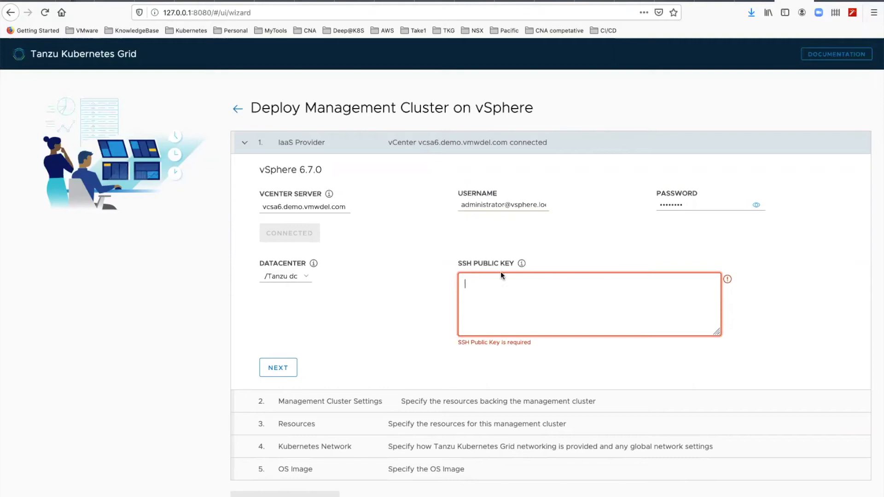
Step: Switch to the terminal, print the SSH public key with cat .ssh/id_rsa.pub, and copy the whole key
key("super+Tab")
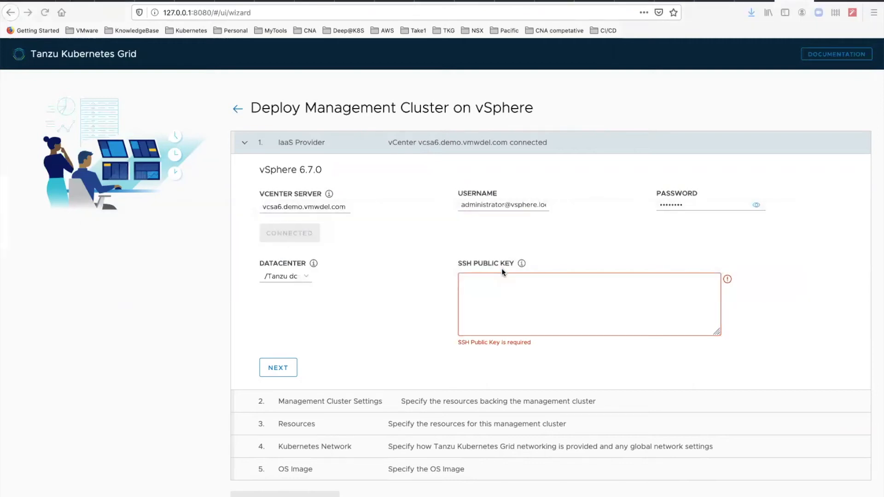
key("super+Tab")
key("super+Tab")
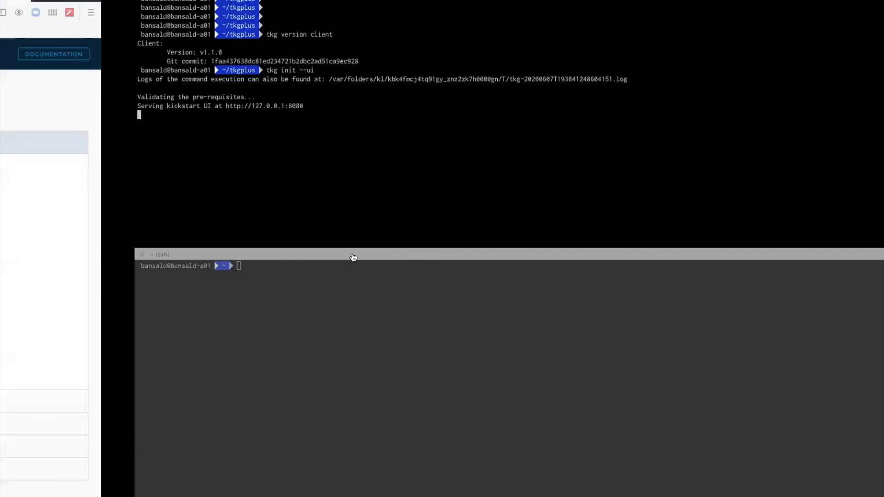
left_click(323, 288)
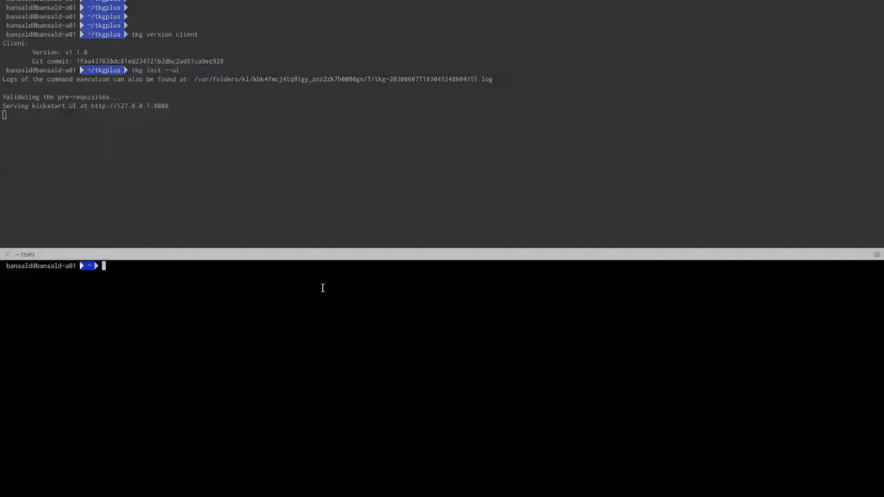
type("cat .ssh/id_rsa.pub")
key("Return")
left_click_drag(111, 302, 2, 275)
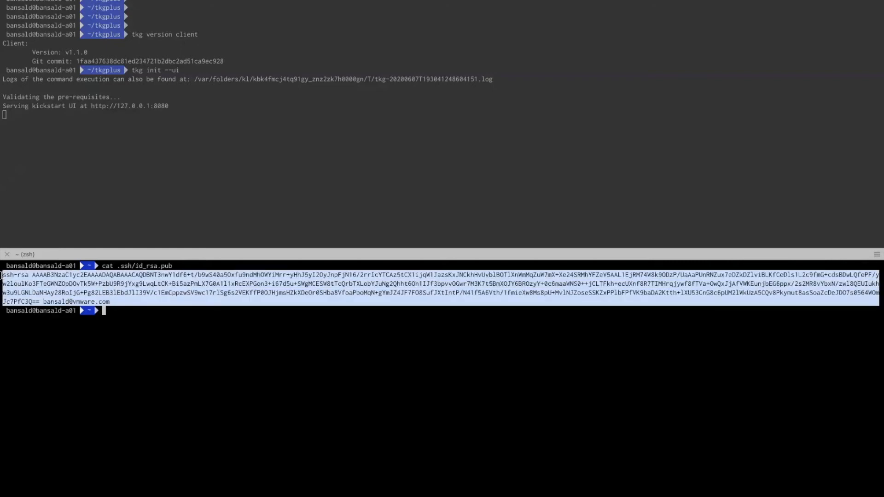
Step: Return to the installer in Firefox, paste the copied key as the SSH public key, and complete the IaaS Provider section
key("ctrl+Left")
left_click(527, 279)
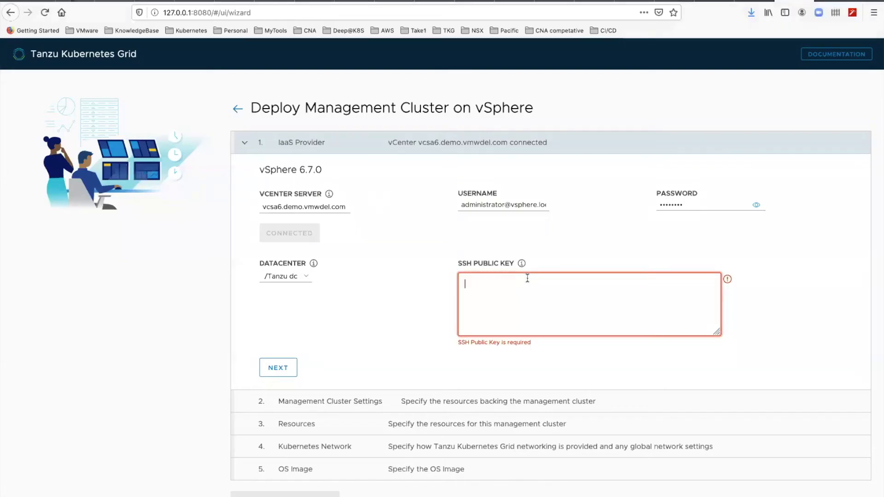
key("super+v")
left_click(293, 359)
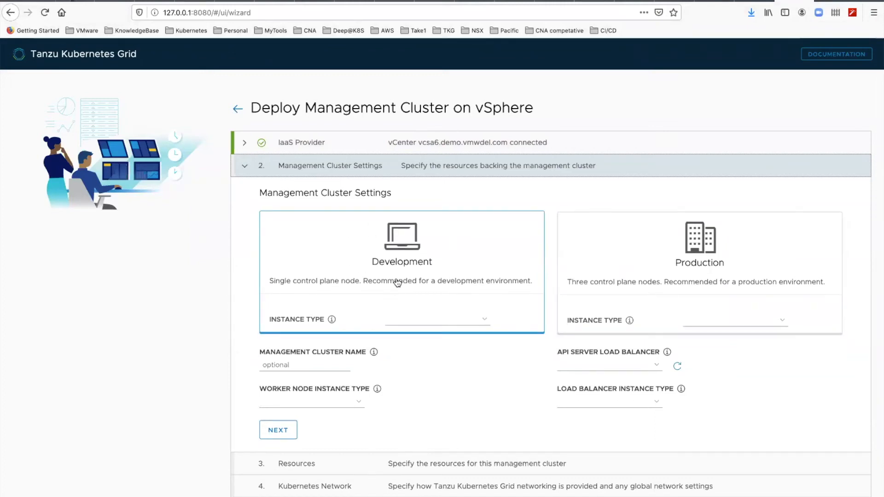
Step: Choose the small Development instance type and use the photon-3-haproxy-v1.2.4+vmware.1 template in TKG VMs as the API server load balancer
left_click(433, 317)
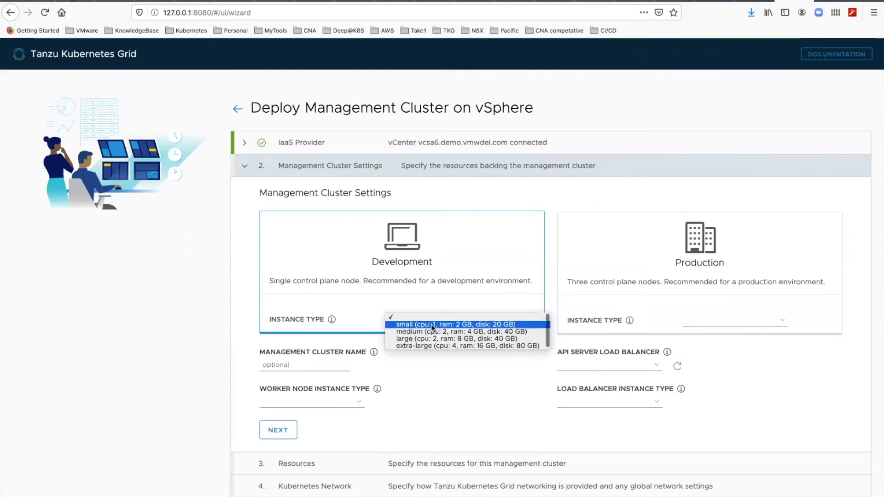
left_click(432, 325)
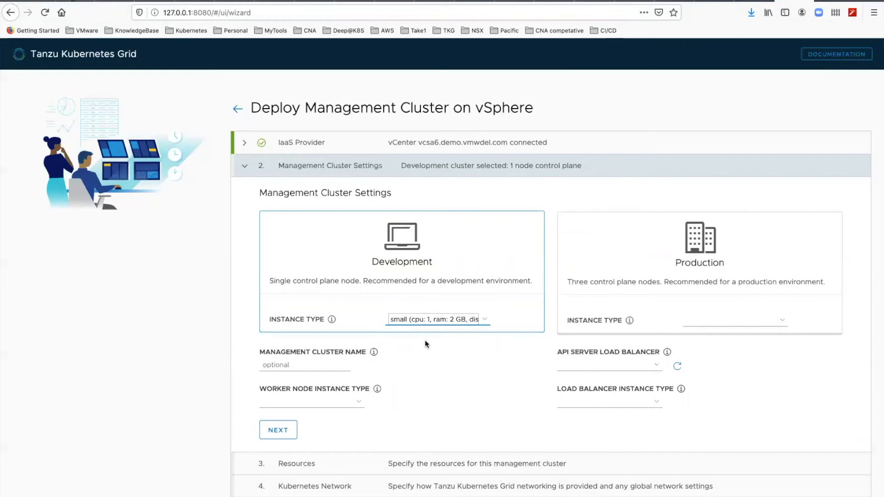
left_click(643, 364)
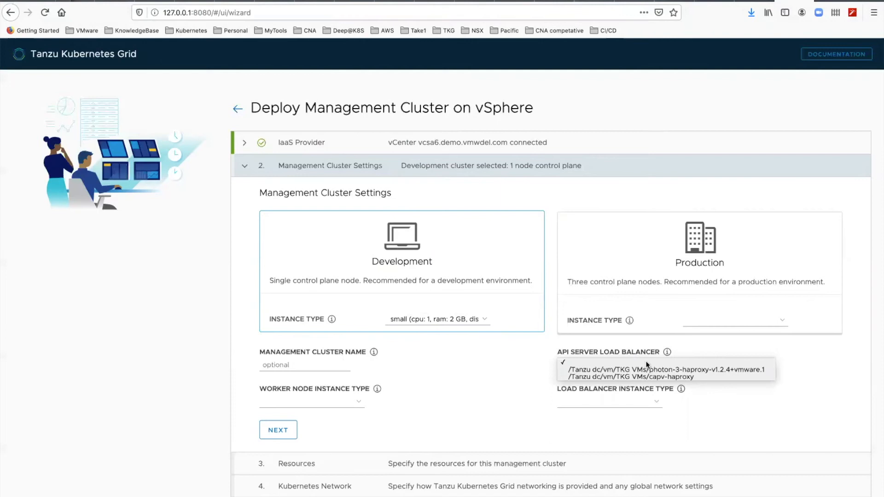
left_click(694, 370)
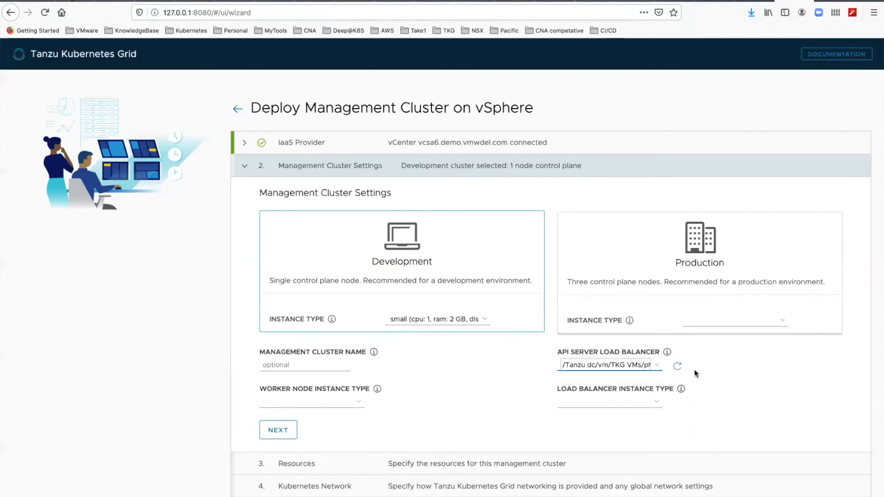
Step: Set both the load balancer and worker node instance types to small (cpu: 1, ram: 2 GB, disk: 20 GB)
left_click(629, 402)
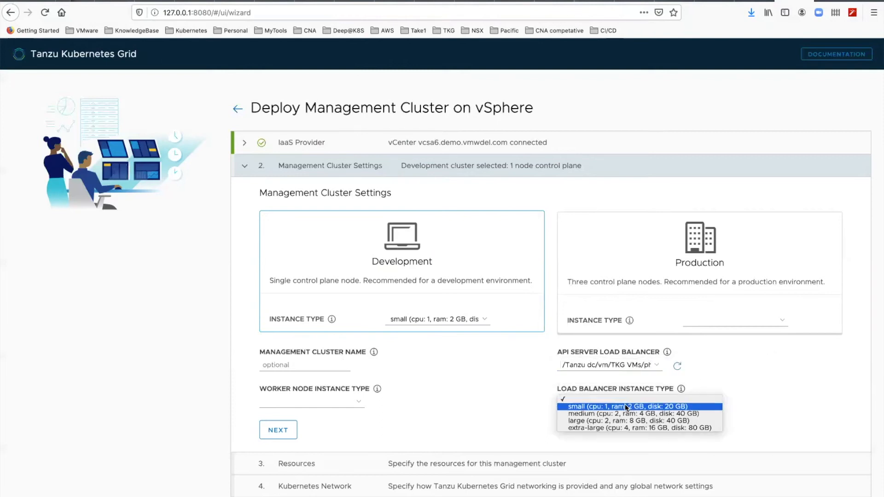
left_click(617, 407)
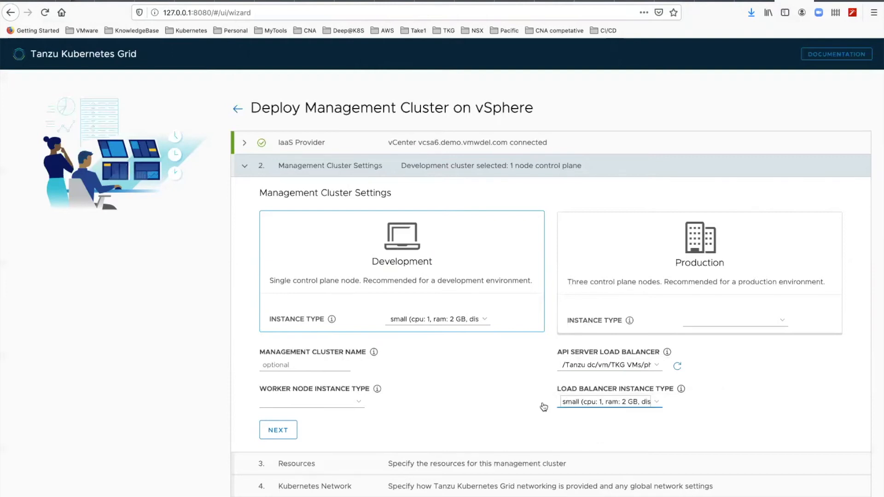
left_click(351, 403)
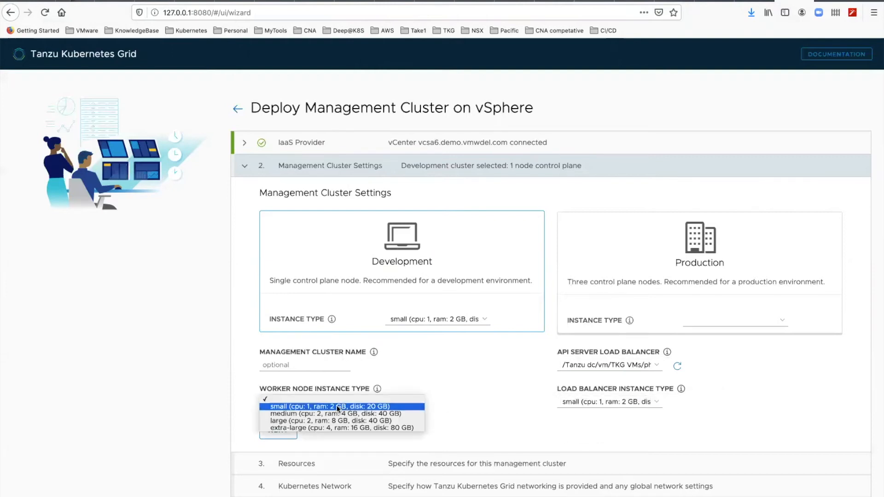
left_click(336, 406)
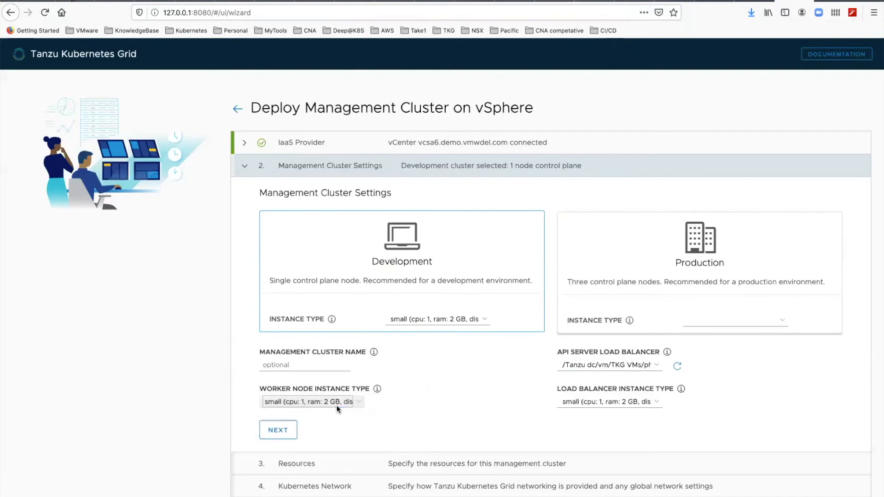
Step: Name the management cluster tkgmgmt and complete the Management Cluster Settings section
left_click(297, 366)
type("tk")
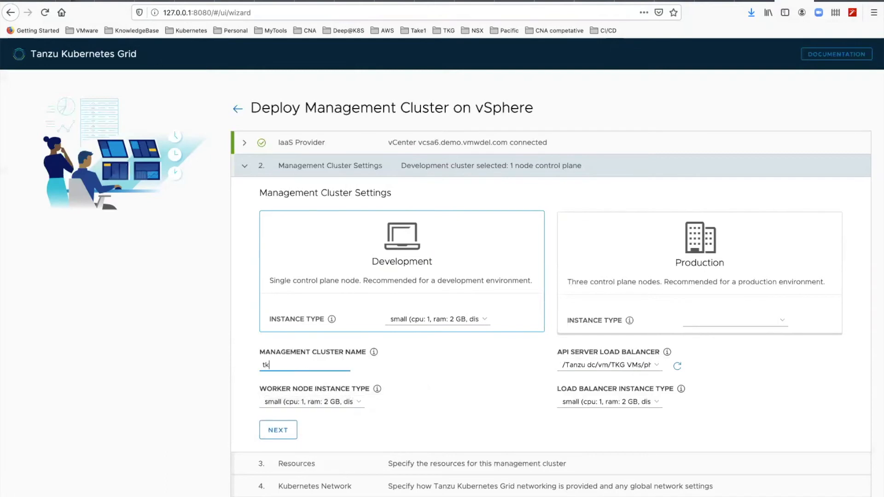
type("gmgmt")
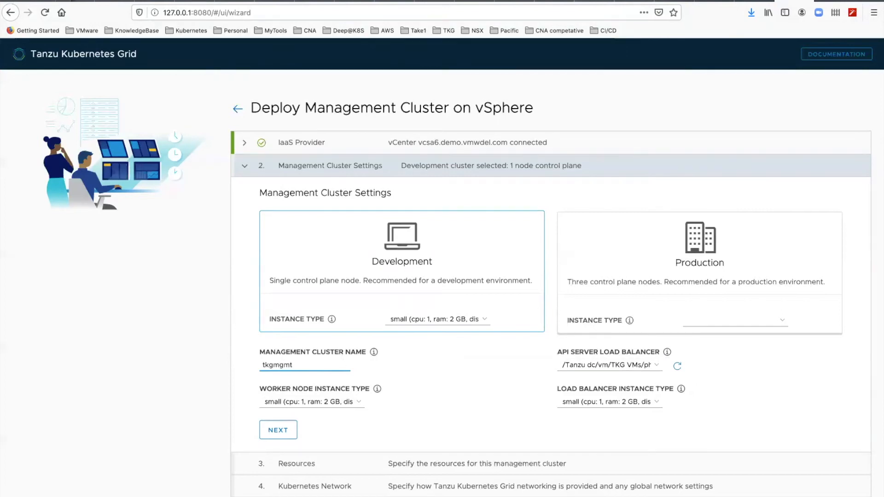
left_click(278, 438)
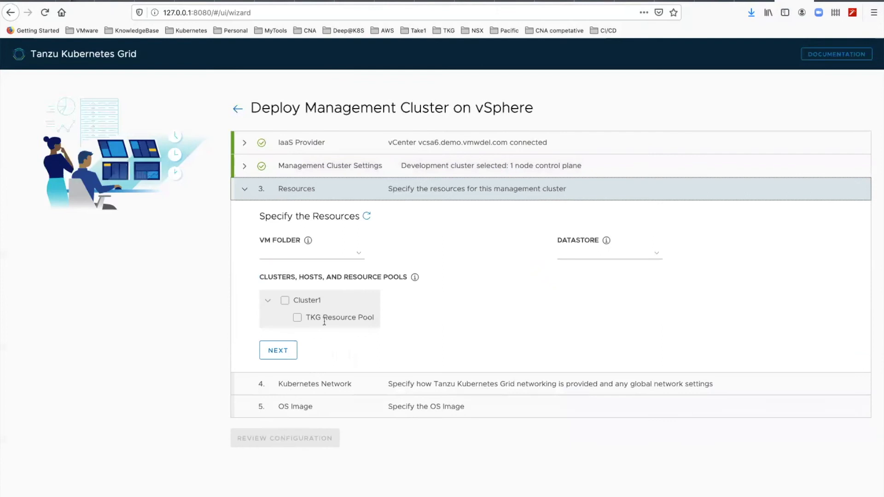
Step: Assign the VM folder /Tanzu dc/vm/TKG VMs, datastore /Tanzu dc/datastore/datastore1 and Cluster1 as resources, and complete the section
left_click(292, 254)
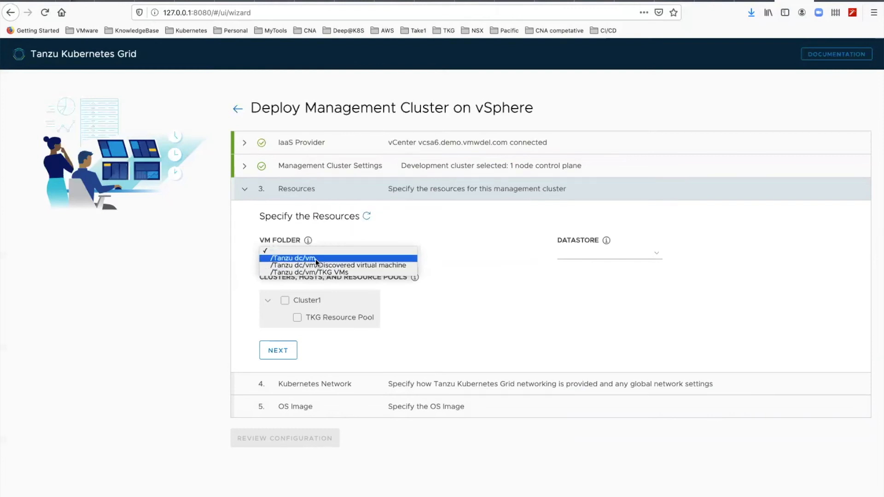
left_click(317, 272)
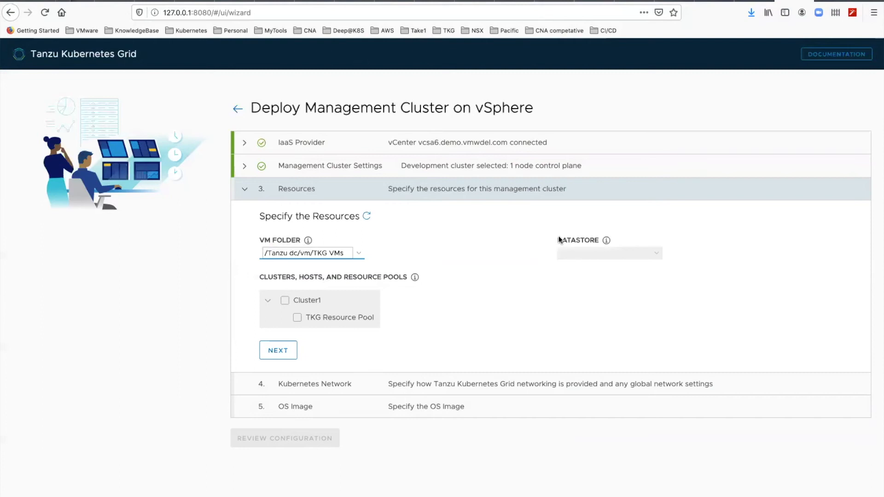
left_click(571, 254)
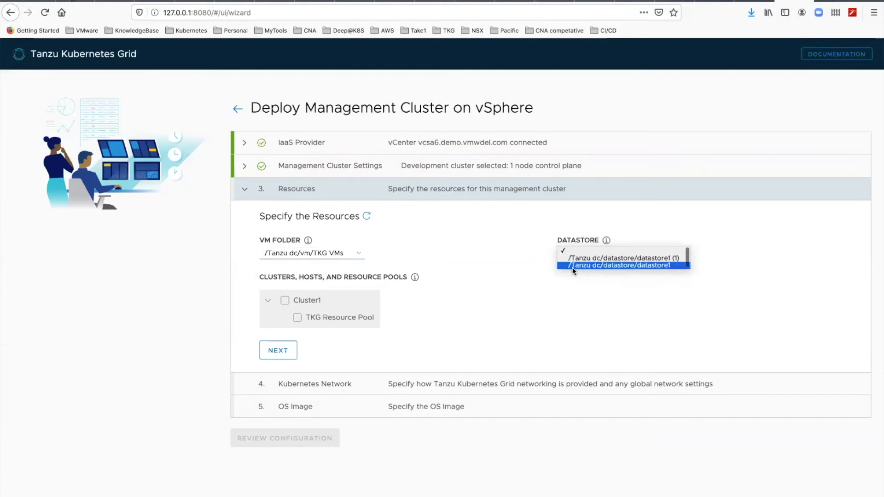
left_click(573, 266)
left_click(285, 300)
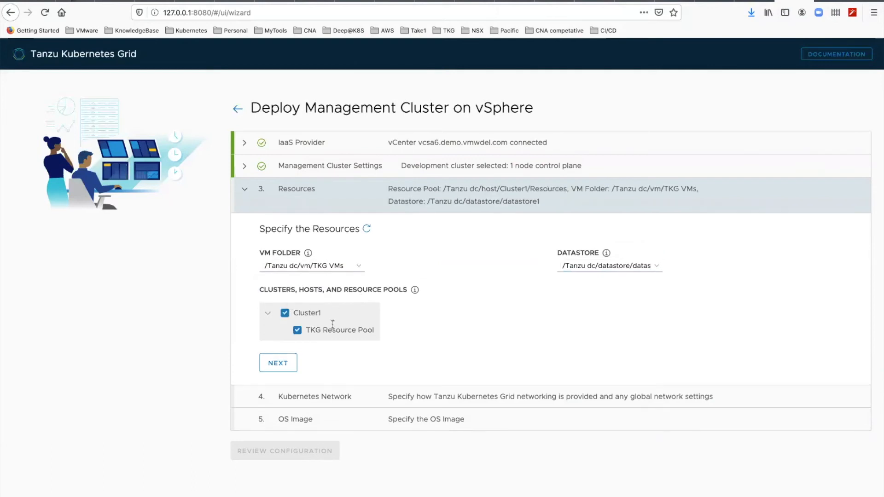
left_click(294, 365)
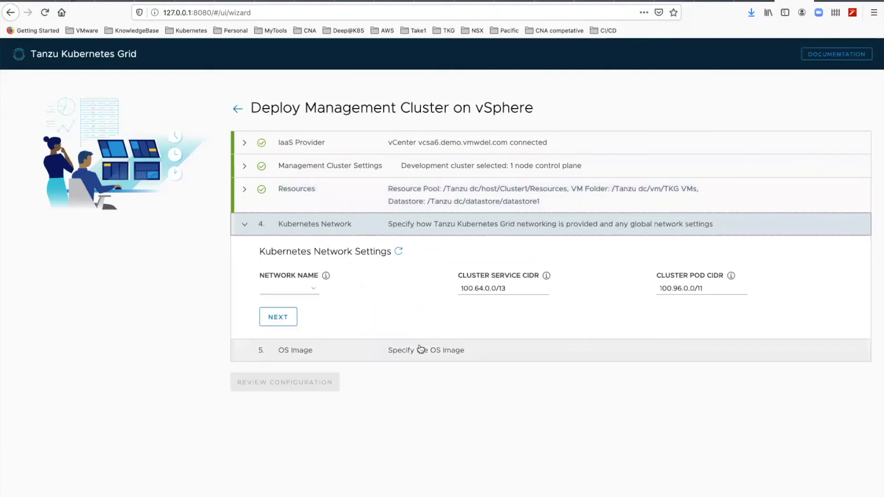
Step: Select the Production network for Kubernetes, keep the default service and pod CIDRs, and complete the section
left_click(314, 290)
left_click(309, 300)
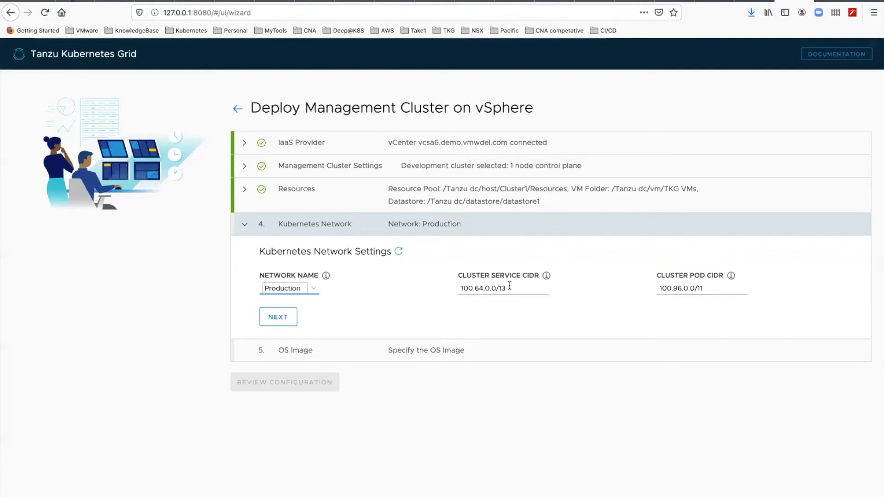
left_click(284, 317)
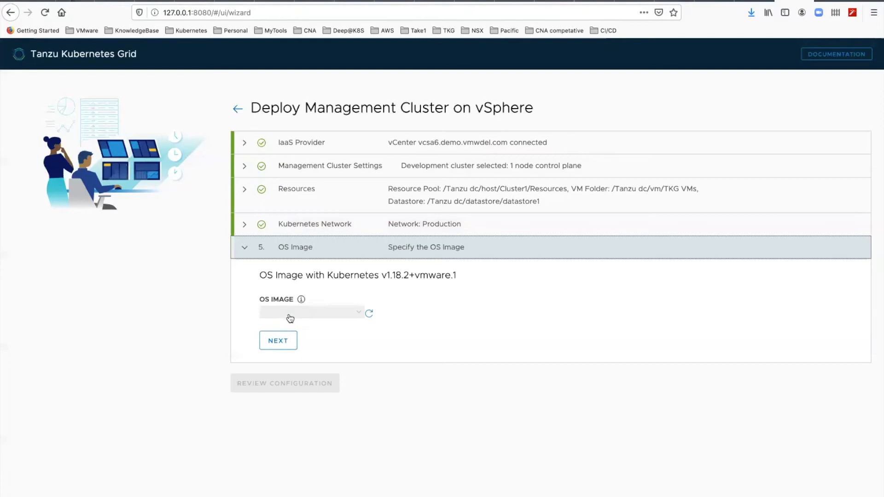
Step: Select /Tanzu dc/vm/TKG VMs/photon-3-kube-v1.18.2+vmware.1 as the OS image and complete the section
left_click(305, 314)
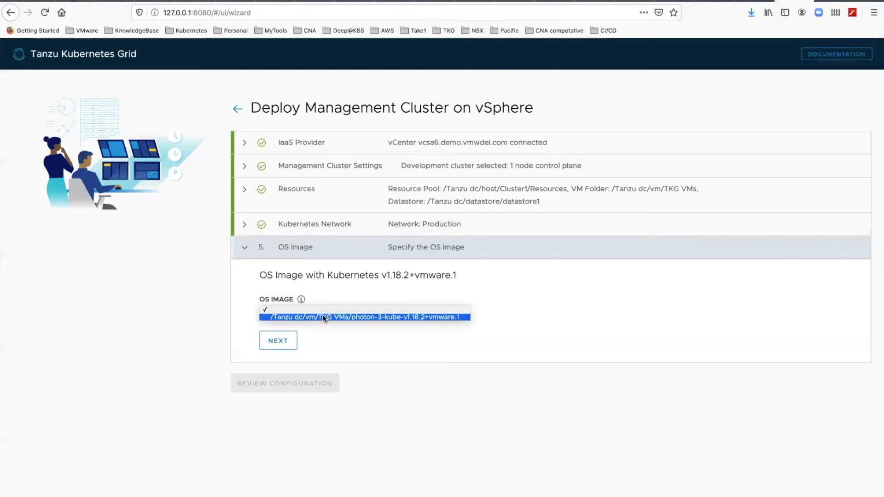
left_click(324, 317)
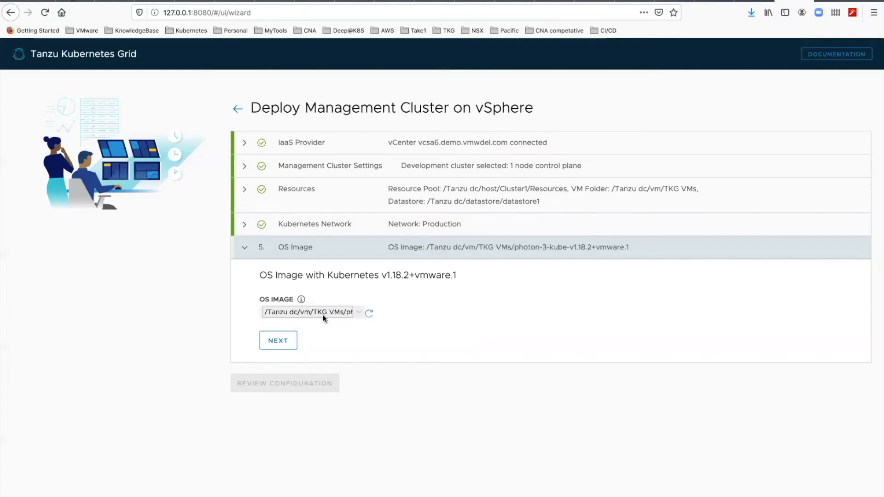
left_click(289, 341)
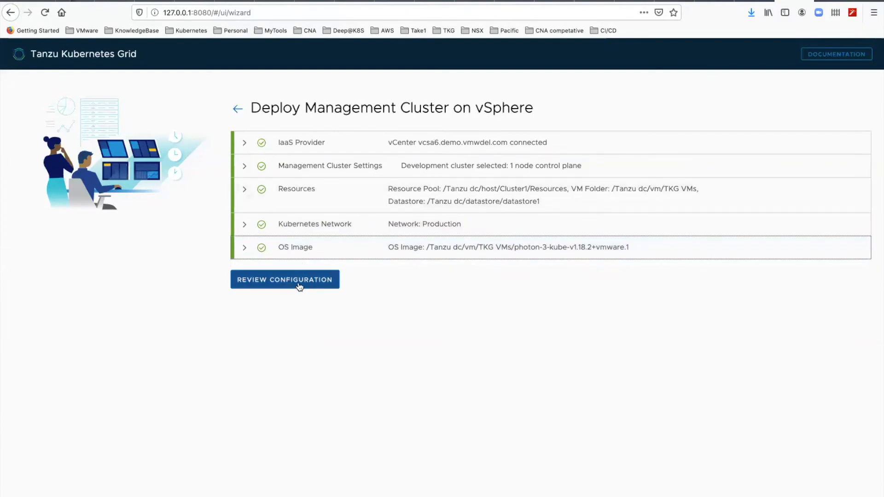
Step: Review the configuration summary and start deploying the management cluster
left_click(299, 285)
scroll(319, 356, "down", 5)
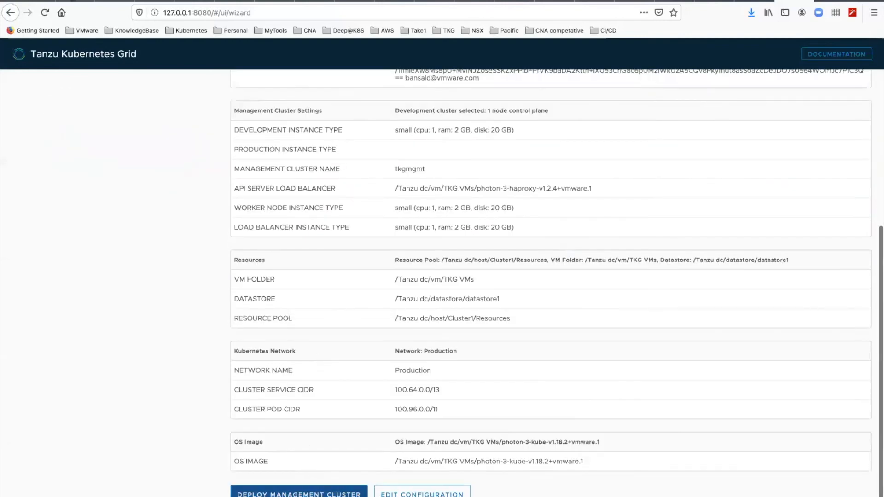
left_click(321, 493)
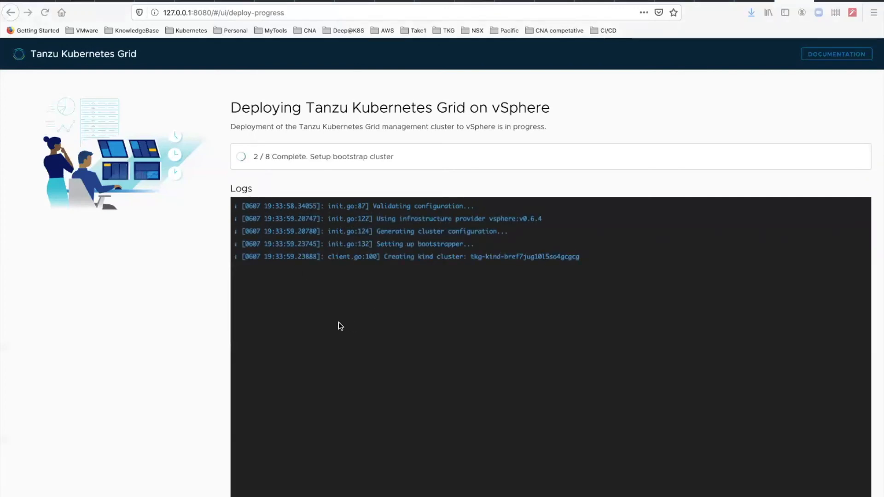
Step: Check the deployment progress in the terminal and the installer logs, and view the virtual machines in the vSphere Client
key("super+Tab")
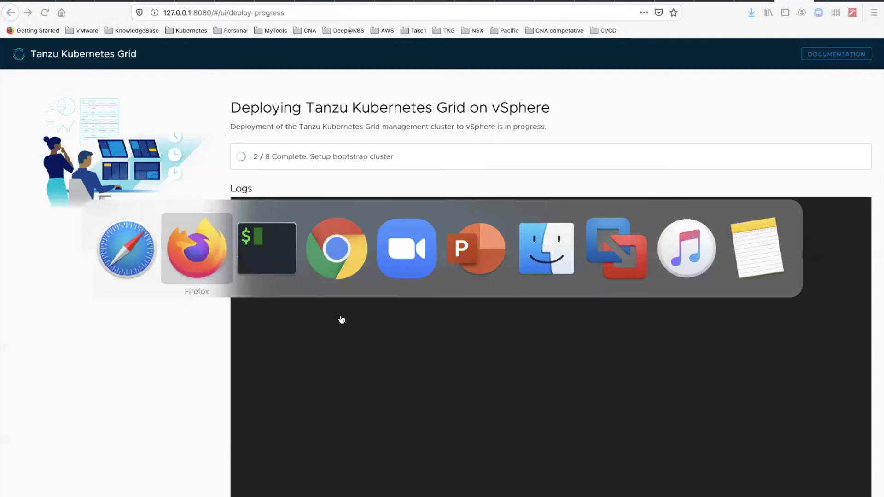
key("super+Tab")
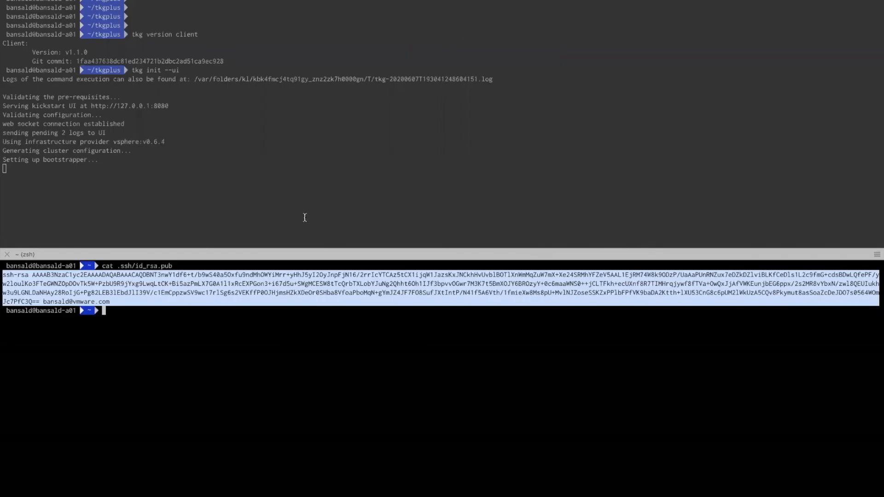
key("super+Tab")
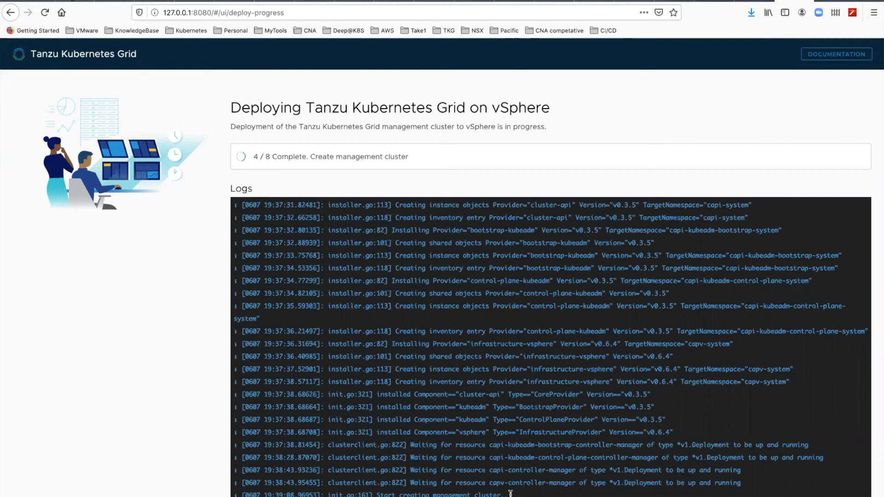
left_click(708, 1)
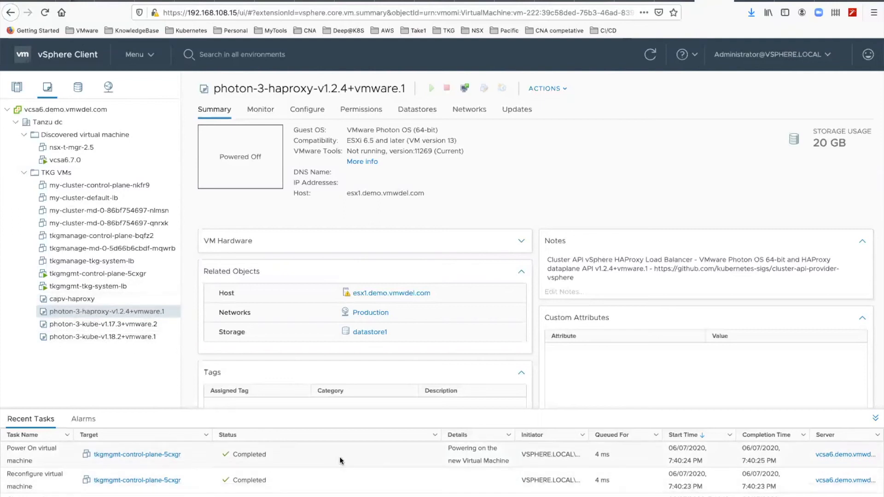
Step: Check the management cluster's deployment progress in the terminal output and the installer logs
key("super+Tab")
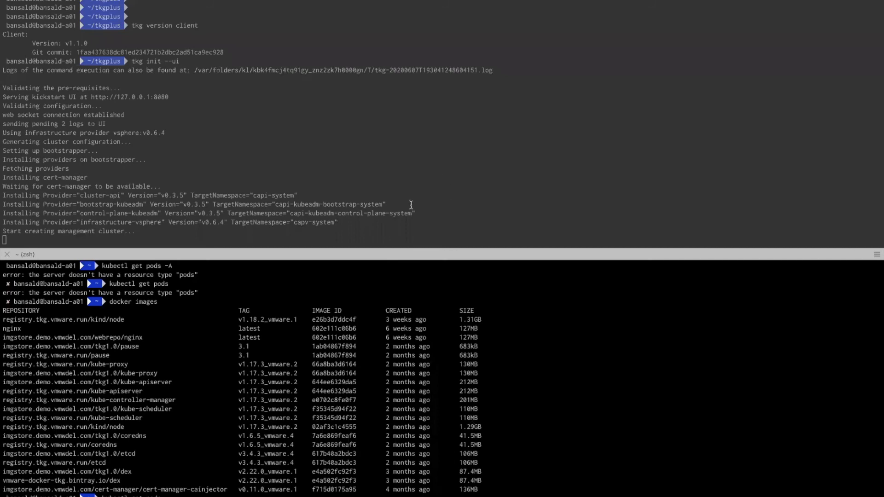
key("super+Tab")
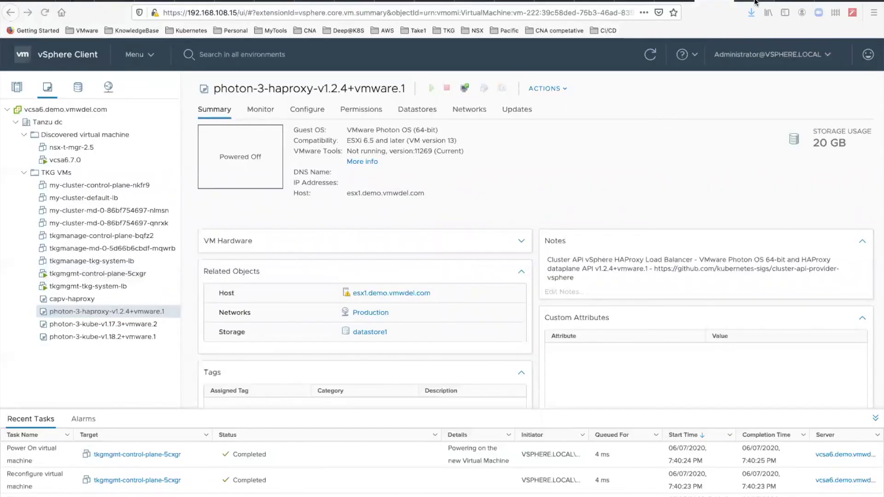
left_click(794, 1)
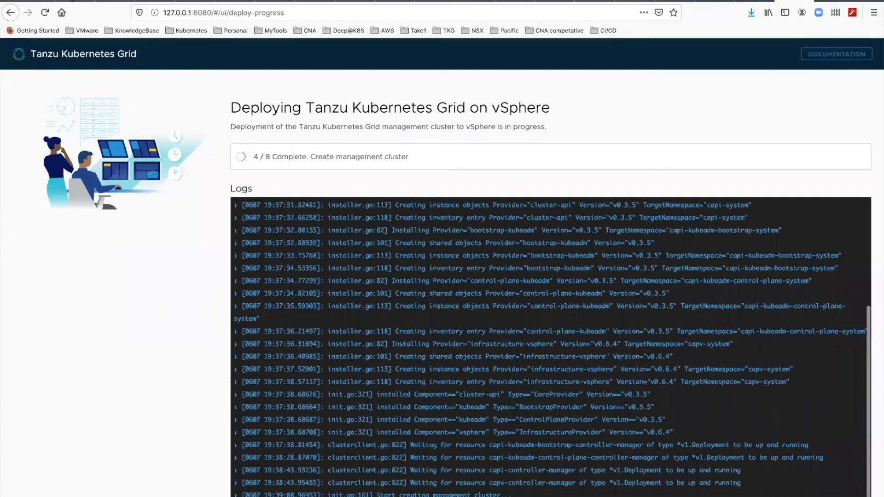
Step: View the summaries and IP addresses of the tkgmgmt-tkg-system-lb and tkgmgmt-control-plane-5cxgr virtual machines in the vSphere Client
left_click(715, 1)
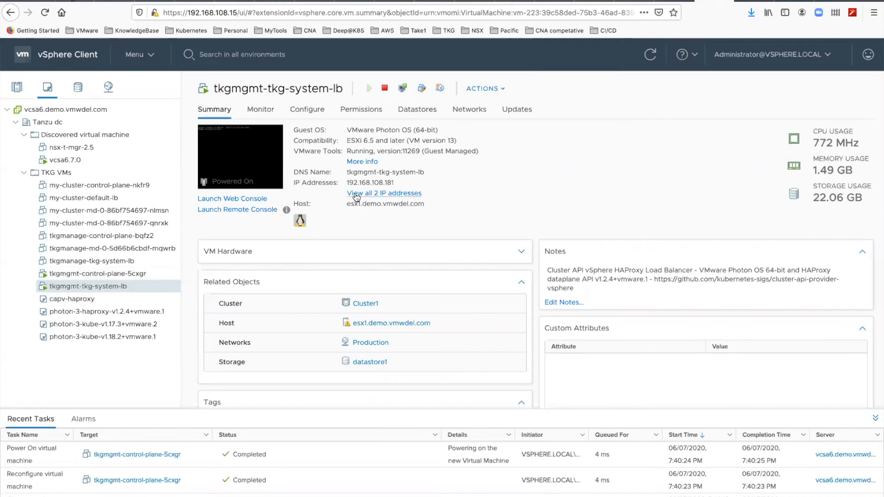
left_click_drag(394, 182, 347, 184)
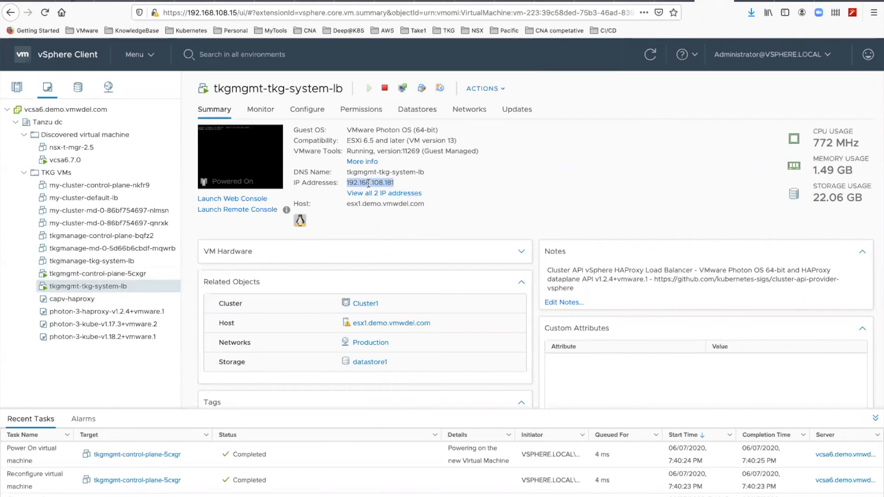
left_click(397, 184)
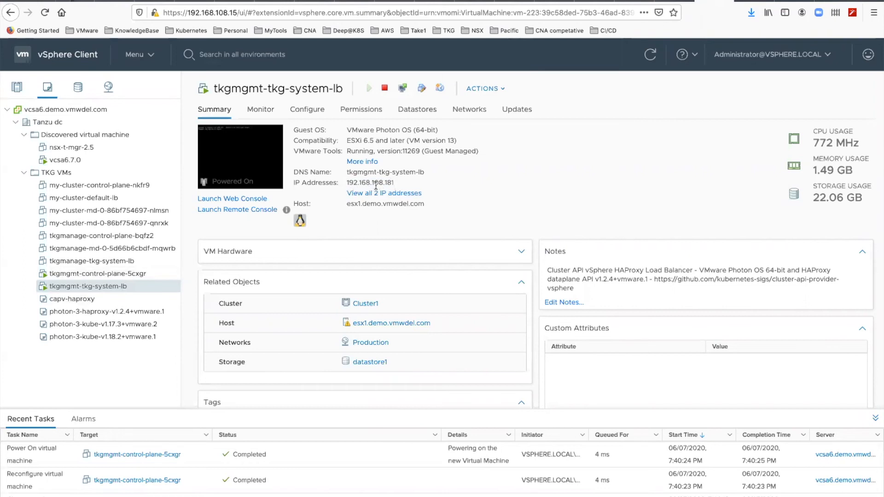
left_click(146, 278)
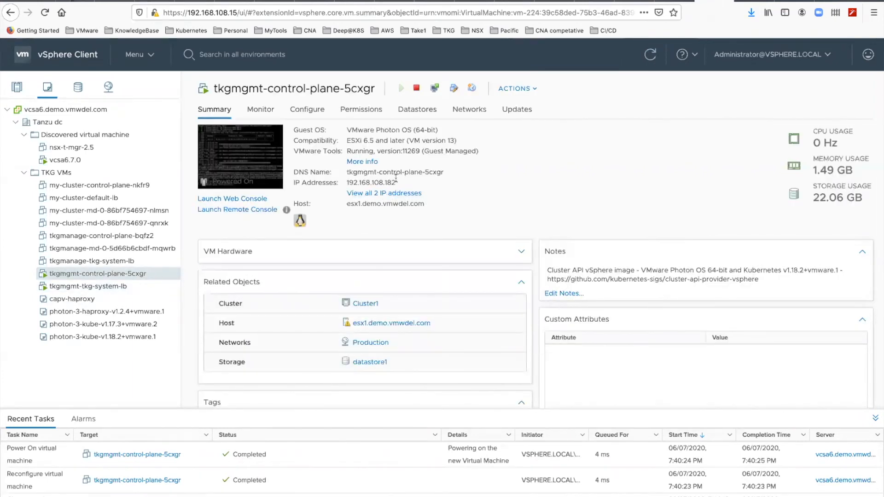
left_click_drag(400, 182, 381, 182)
left_click(401, 227)
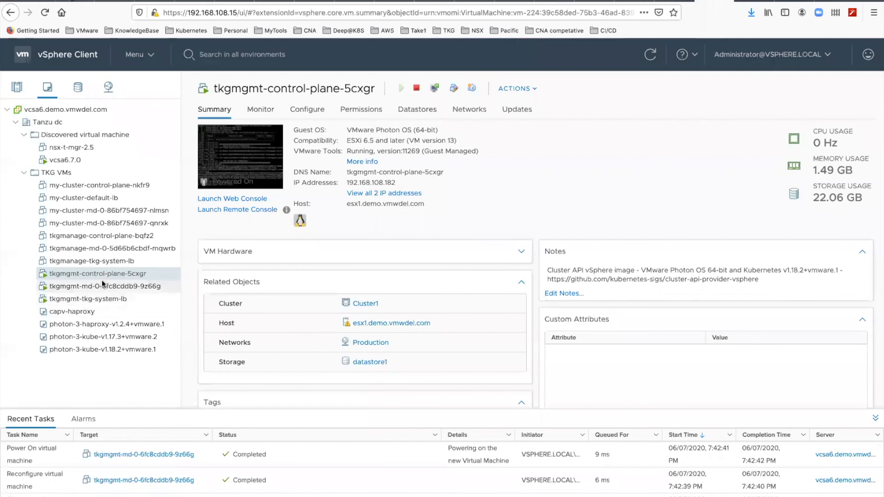
Step: View the summary and IP address of the worker VM tkgmgmt-md-0-6fc8cddb9-9z66g, and check the deployment progress in the installer
left_click(116, 288)
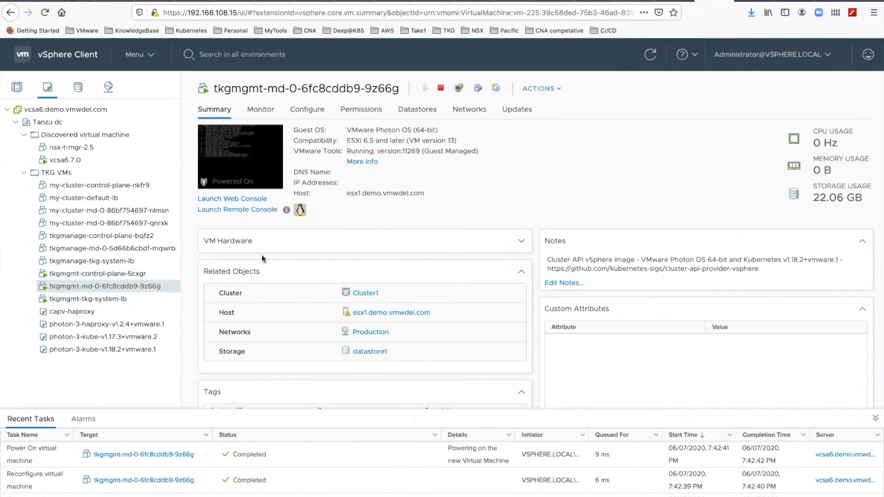
left_click(794, 1)
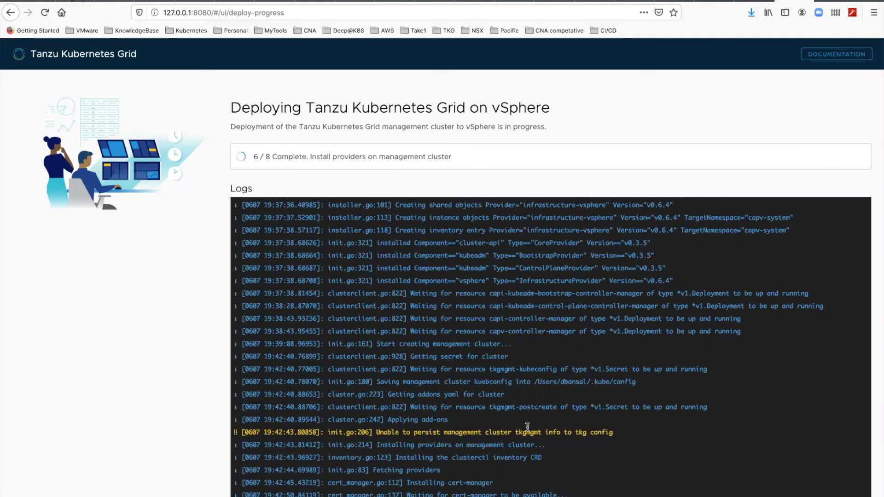
left_click(699, 1)
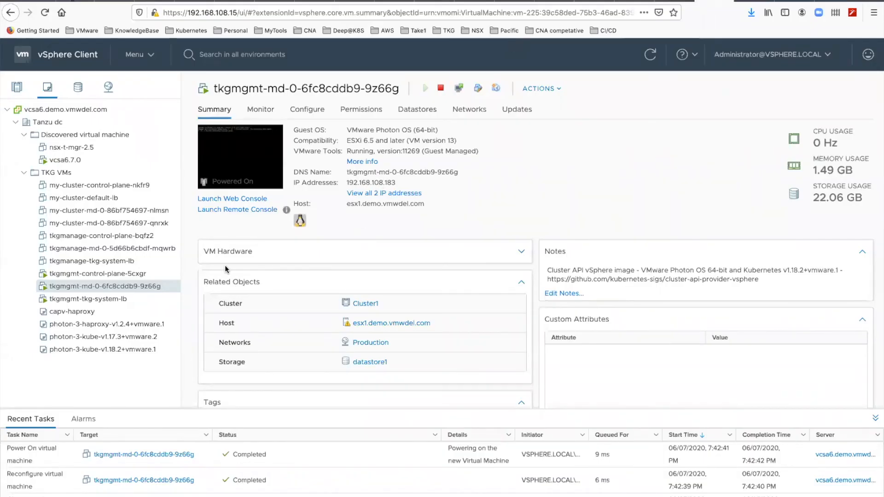
left_click_drag(397, 183, 346, 183)
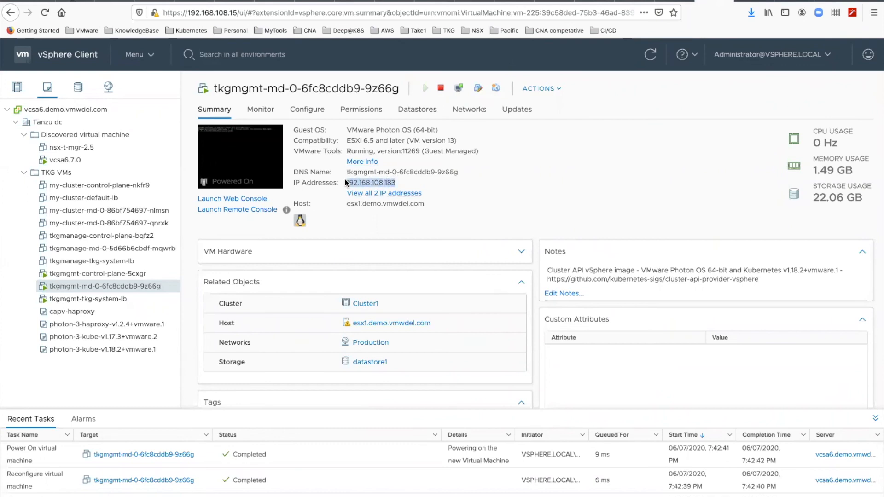
left_click(129, 274)
left_click(123, 288)
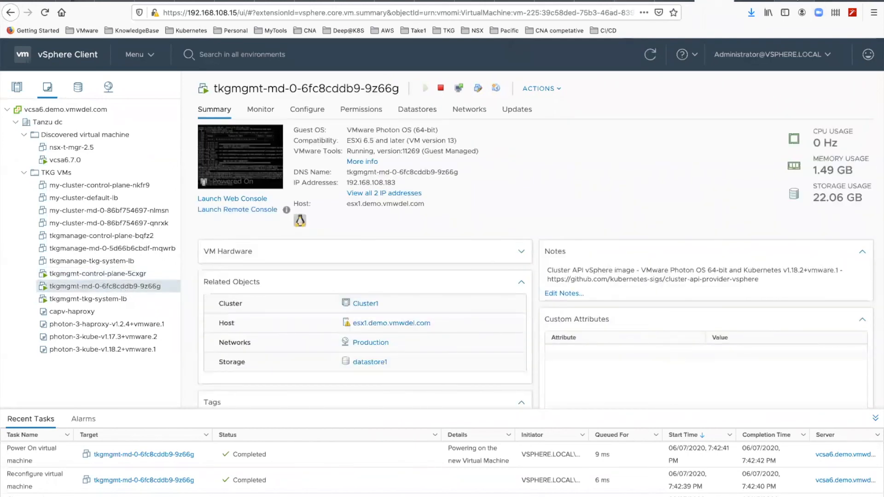
left_click(796, 2)
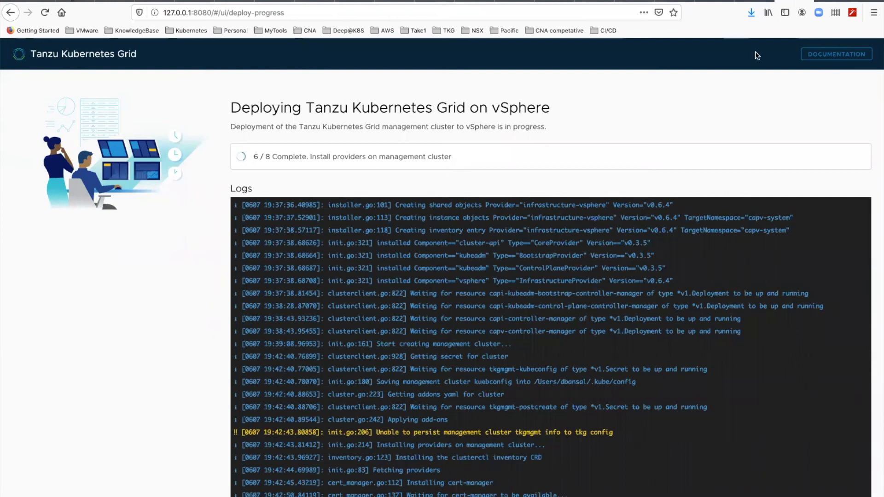
left_click(717, 2)
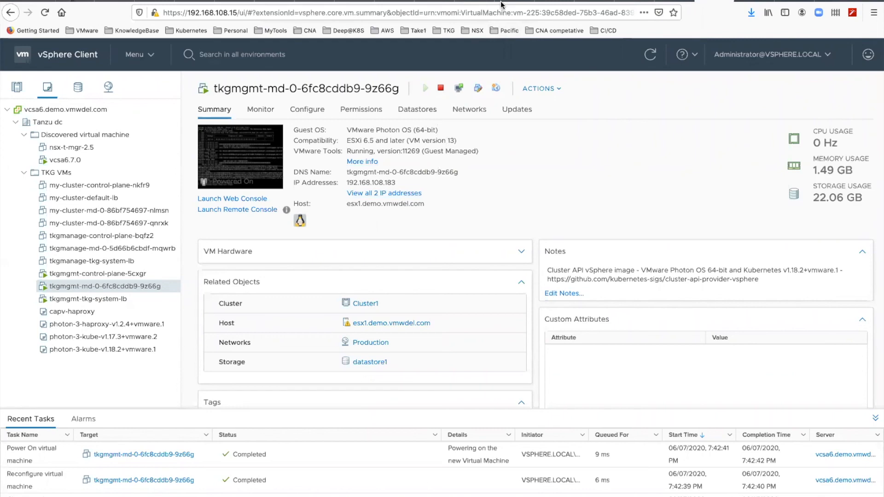
Step: Switch to the terminal, run kubectl get pods -A to list the pods of all namespaces, and examine the kube-system pods
key("super+Tab")
left_click(383, 344)
type("kub")
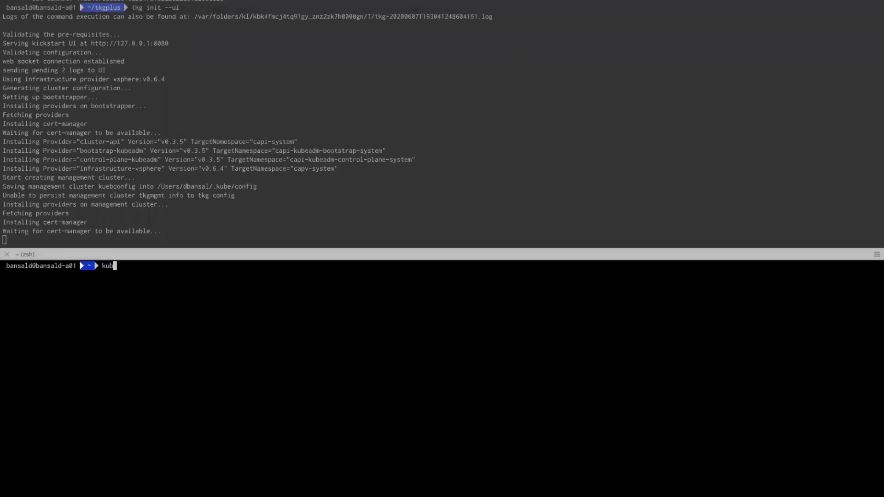
type("ectl get pods -A")
key("Return")
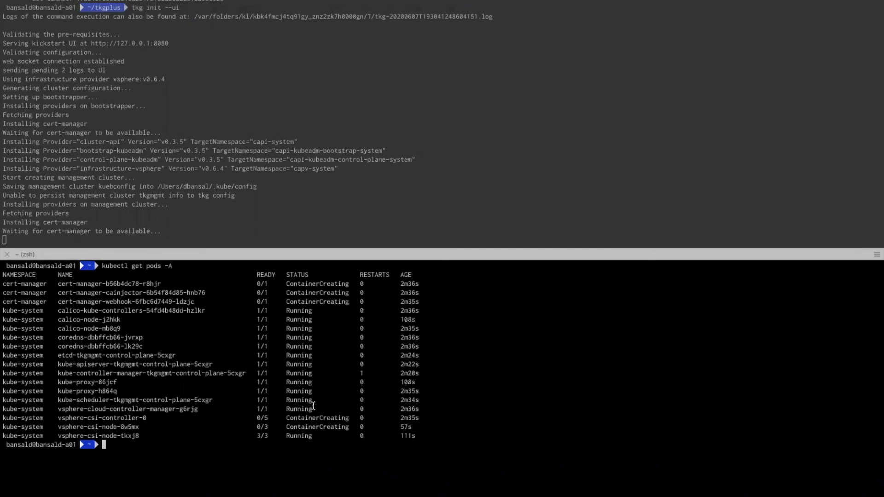
left_click_drag(313, 405, 2, 316)
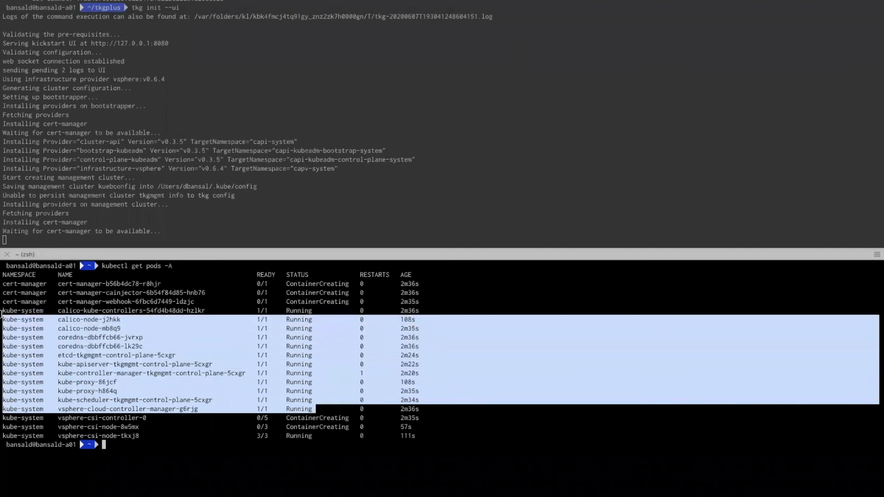
left_click(227, 385)
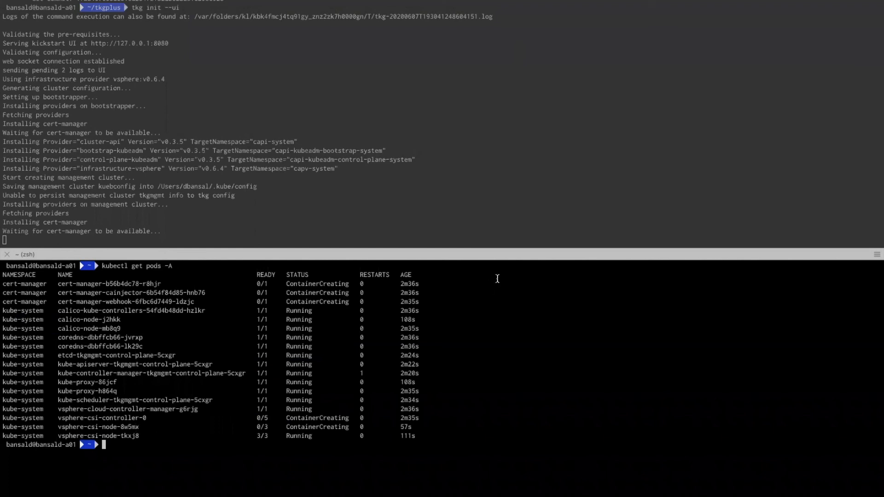
Step: Rerun kubectl get pods -A to refresh the pod status across all namespaces
key("Up")
key("Return")
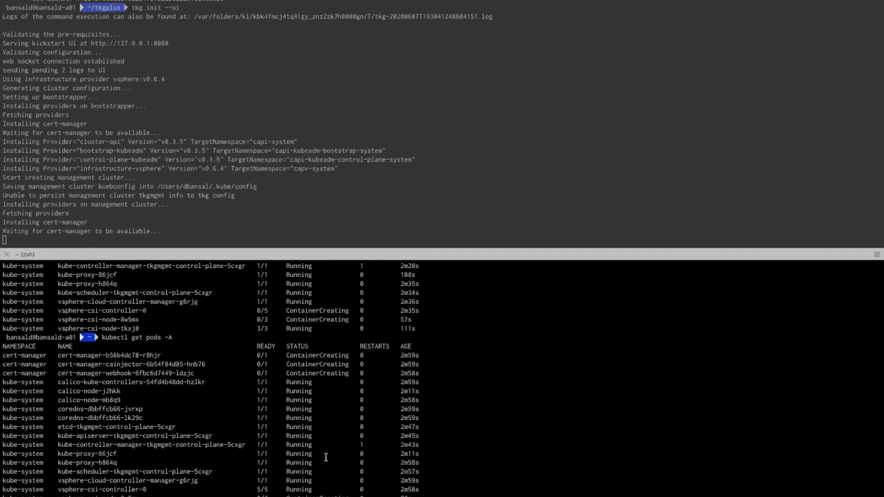
left_click(513, 0)
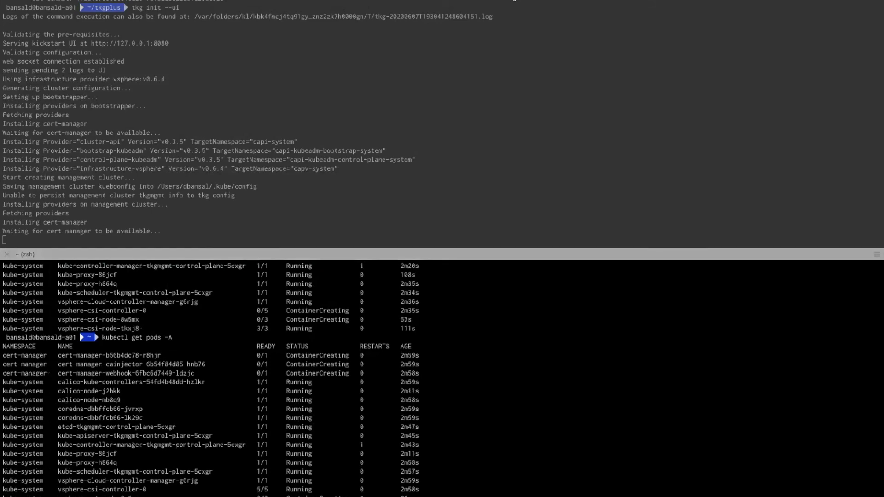
left_click(516, 47)
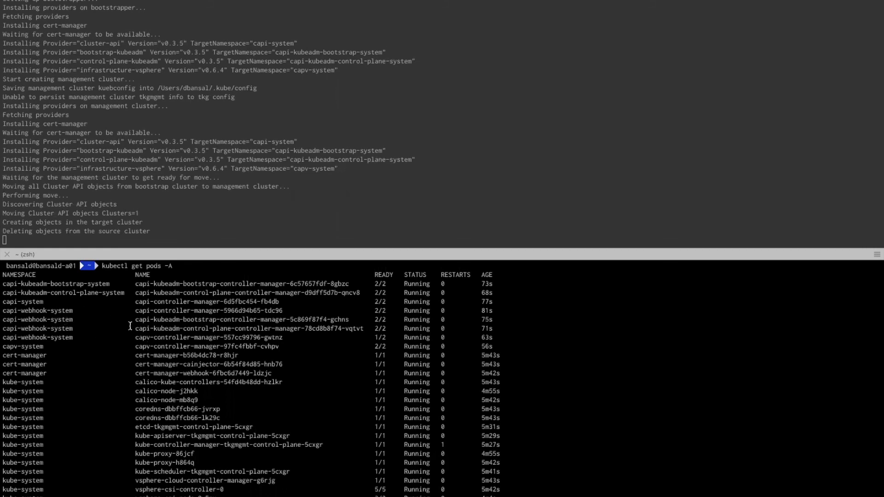
Step: Review the deployment status and final log entries in the installer, and the tkg init output in the terminal
key("ctrl+Left")
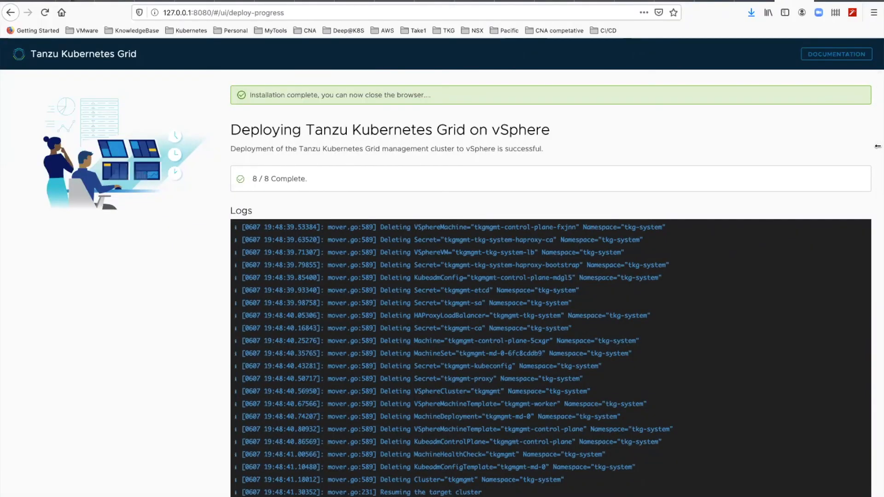
key("super+shift+3")
scroll(838, 300, "down", 1)
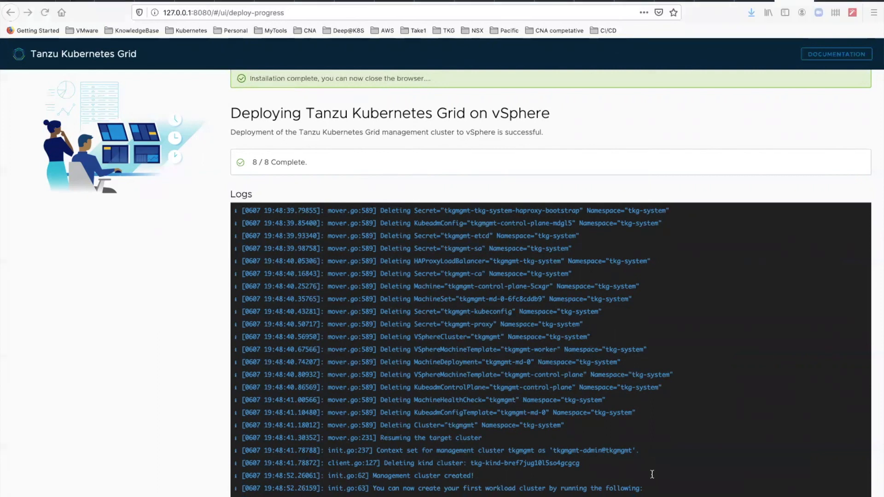
key("ctrl+Right")
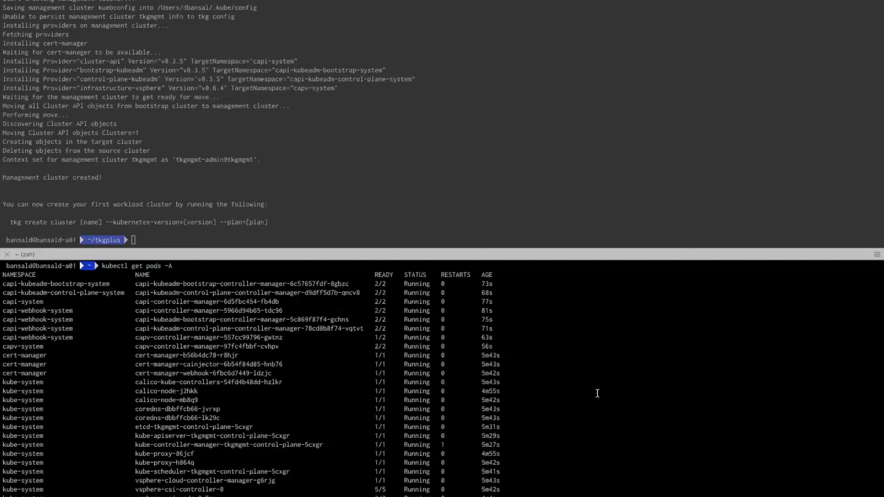
Step: Switch to the vSphere Client and view the summaries of the tkgmgmt control plane, worker and load balancer VMs
key("super+Tab")
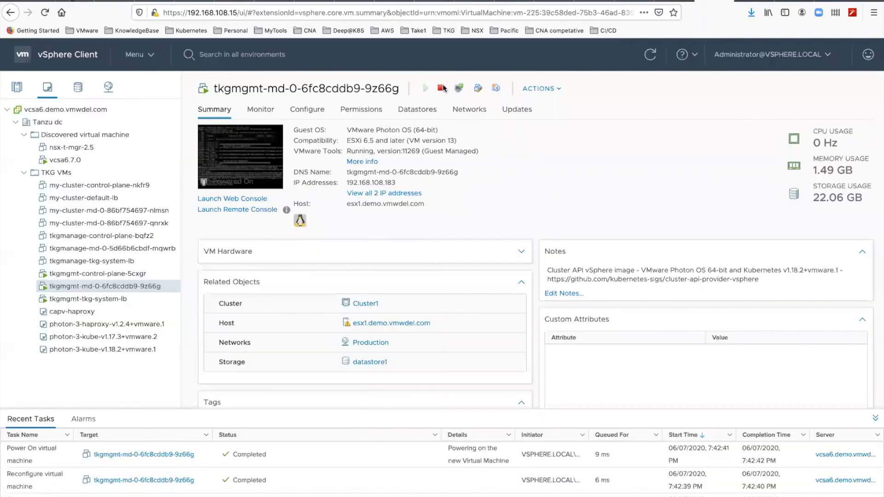
left_click(85, 275)
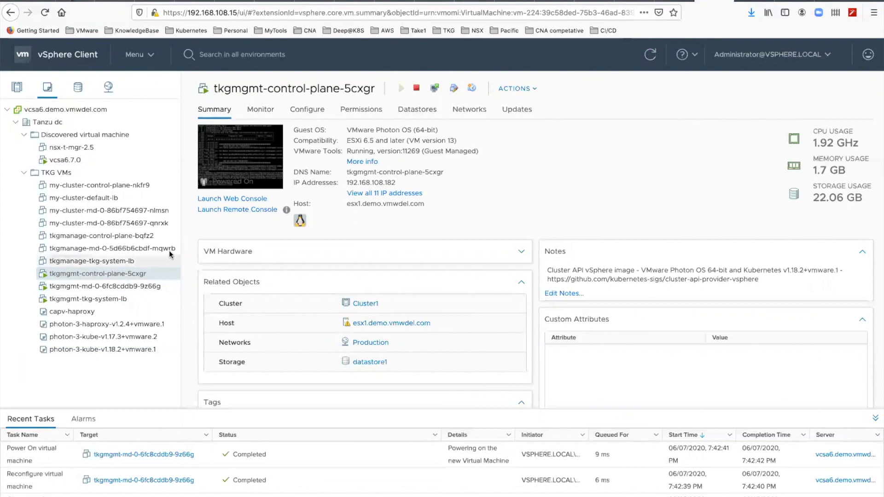
left_click(106, 289)
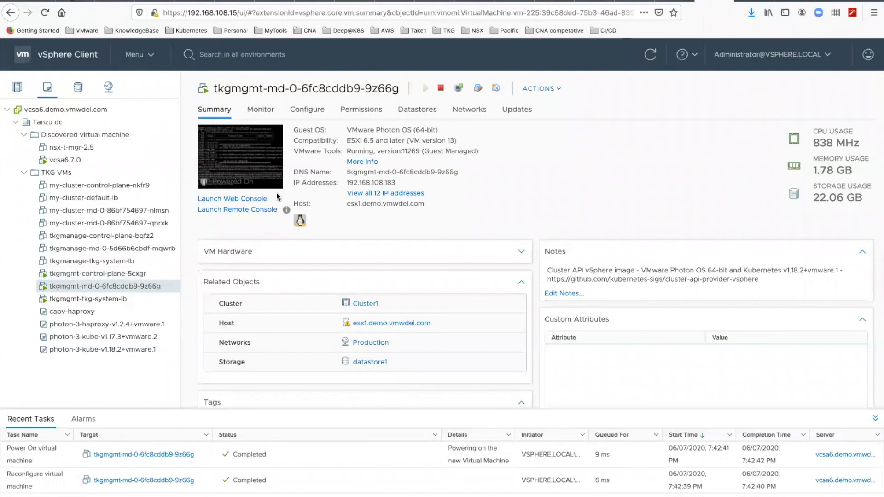
left_click(127, 296)
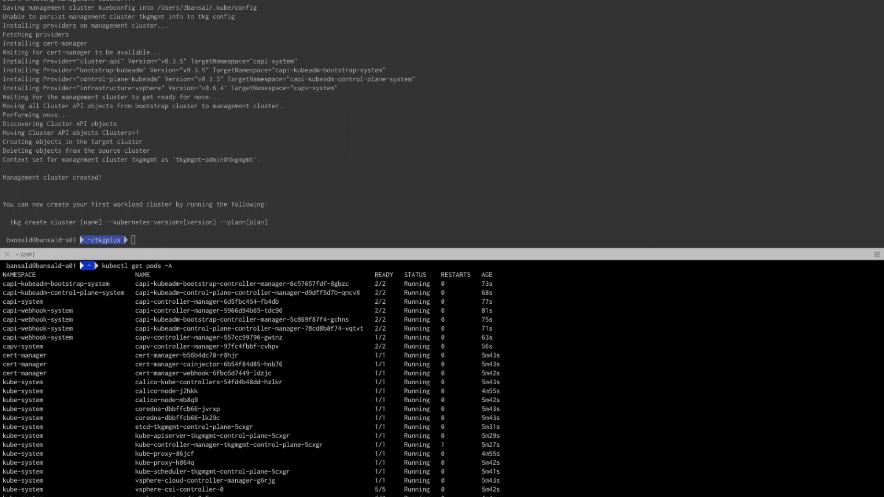
Step: Run kubectl get nodes -o wide in the terminal and examine the nodes' IP addresses and Kubernetes versions
type("kubectl get nodes -o wide")
key("Return")
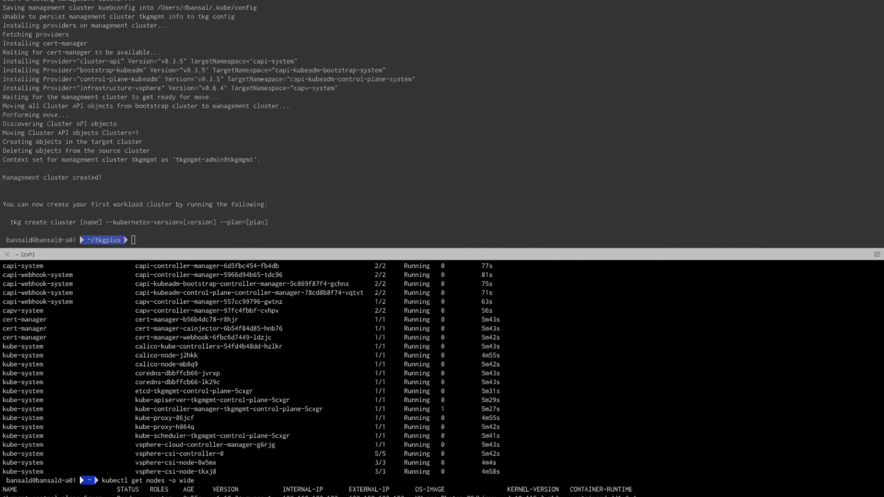
left_click_drag(880, 496, 281, 496)
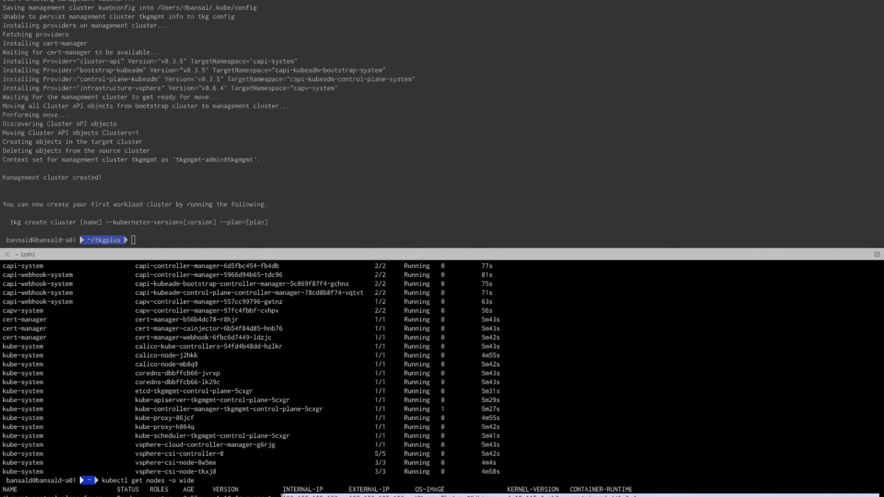
left_click(320, 496)
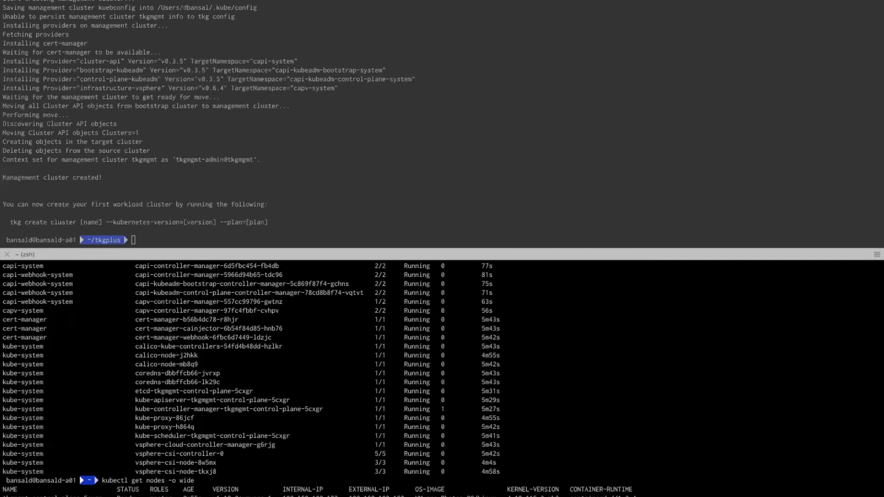
left_click_drag(271, 496, 213, 496)
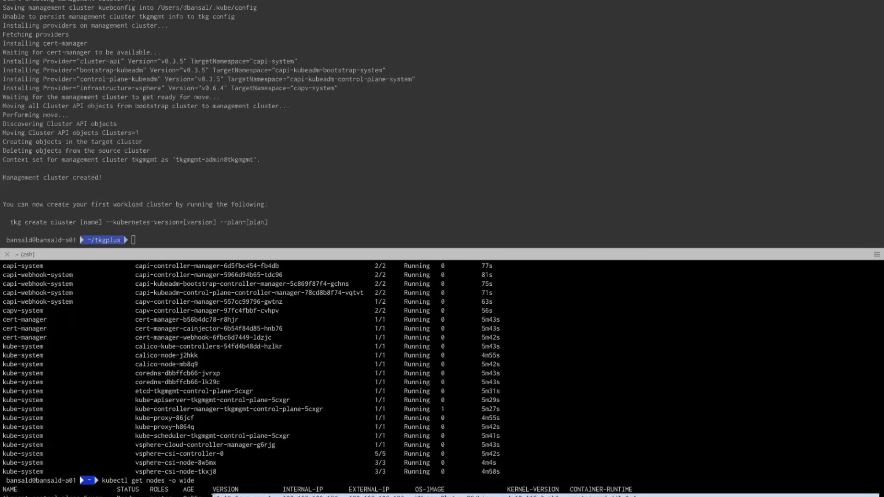
left_click(298, 493)
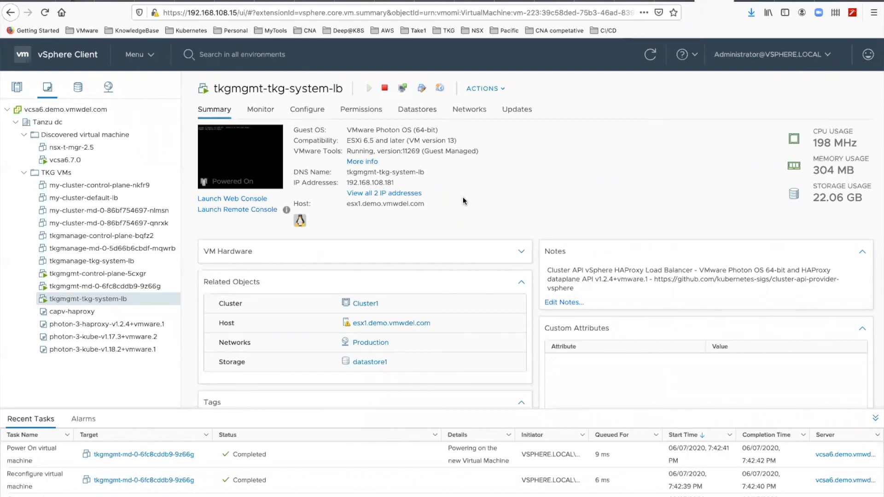
Step: Switch to the PowerPoint slide show and advance to the closing Thank You slide
key("super+Tab")
key("Tab")
key("Tab")
key("Tab")
key("Tab")
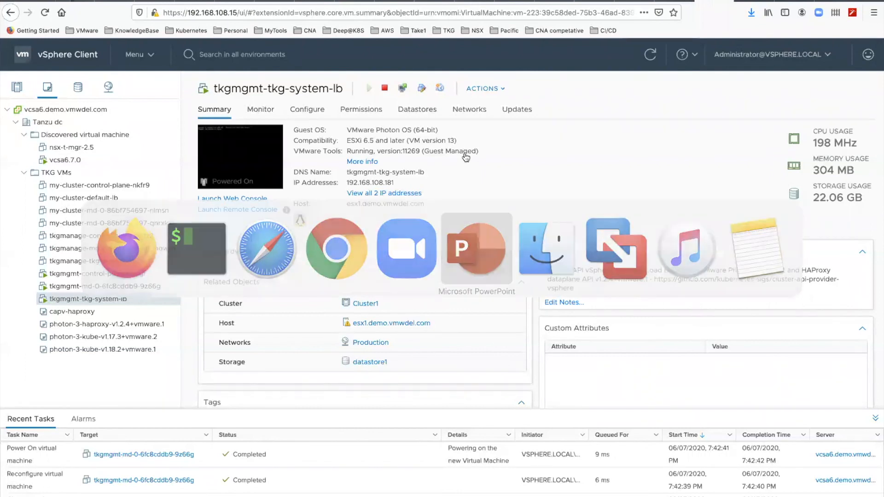
key("Right")
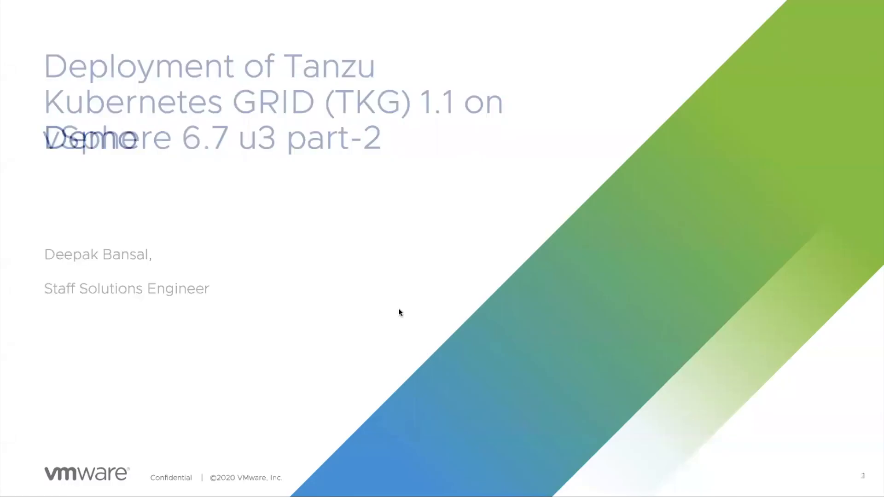
key("Right")
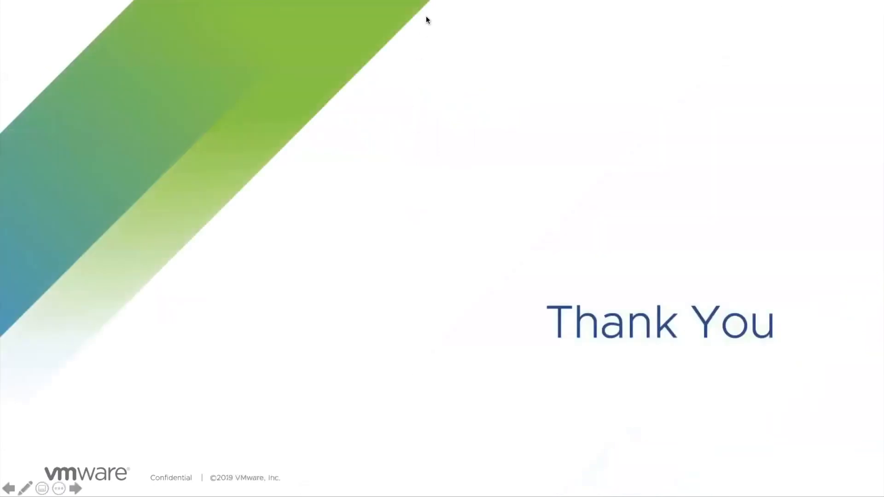